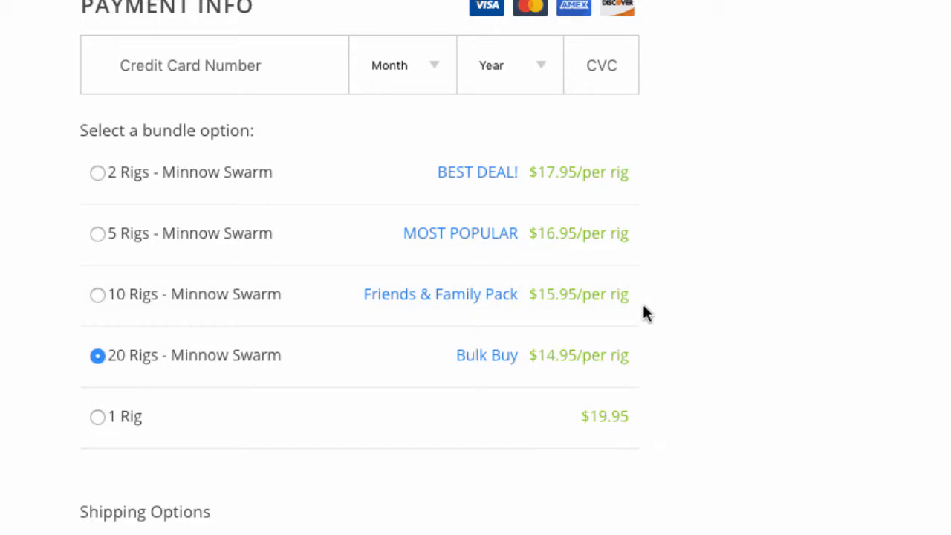
# - Try the 10, 5, 2 and 20 Rigs bundle options on the Minnow Swarm order form
pyautogui.scroll(-2, 644, 306)
pyautogui.scroll(-3, 643, 306)
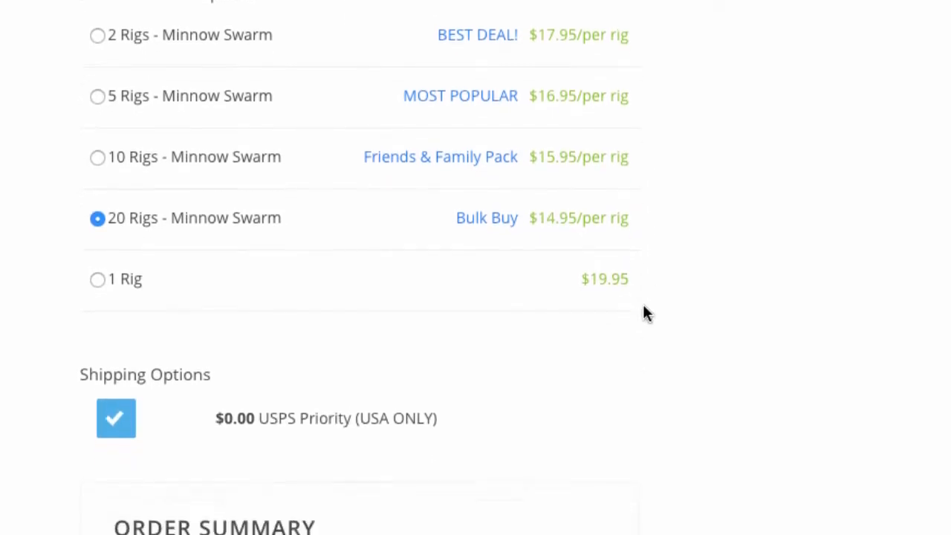
pyautogui.scroll(4, 642, 305)
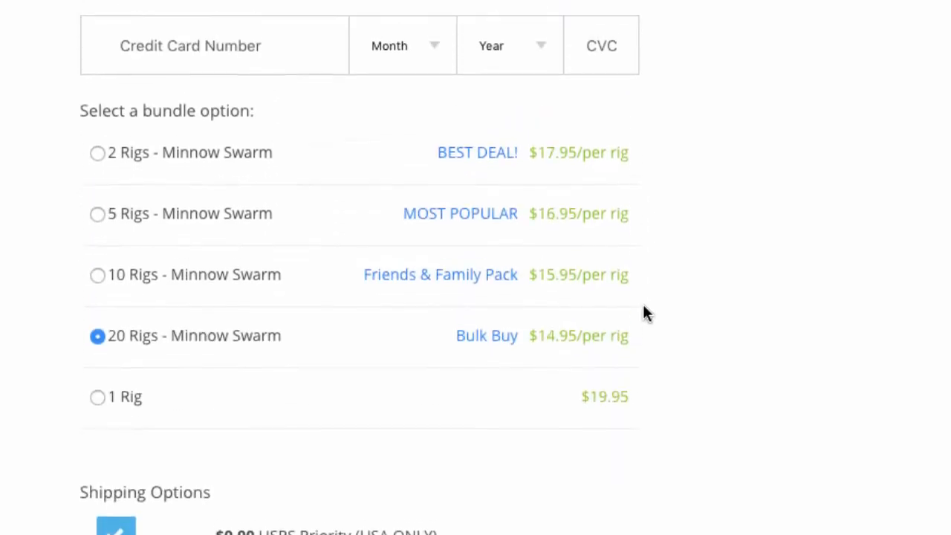
pyautogui.click(243, 285)
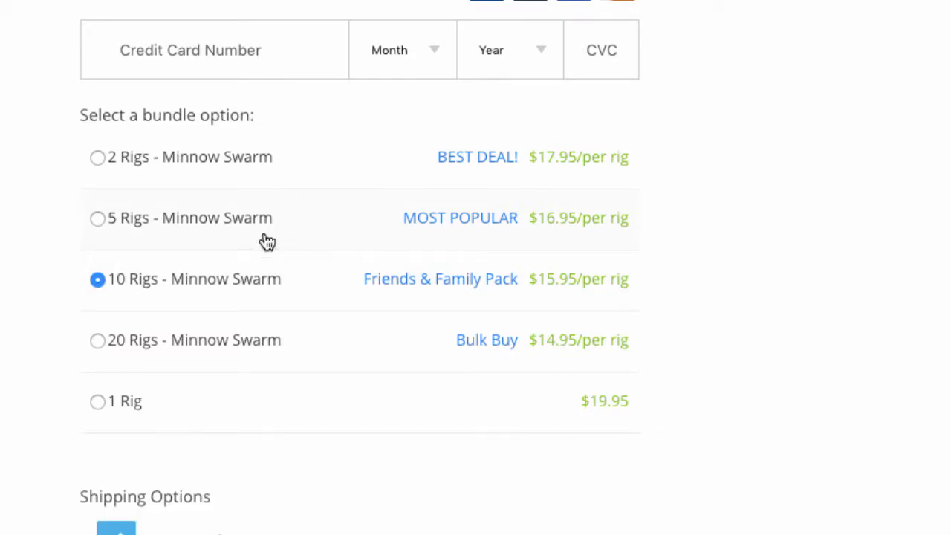
pyautogui.click(266, 237)
pyautogui.click(272, 179)
pyautogui.click(272, 288)
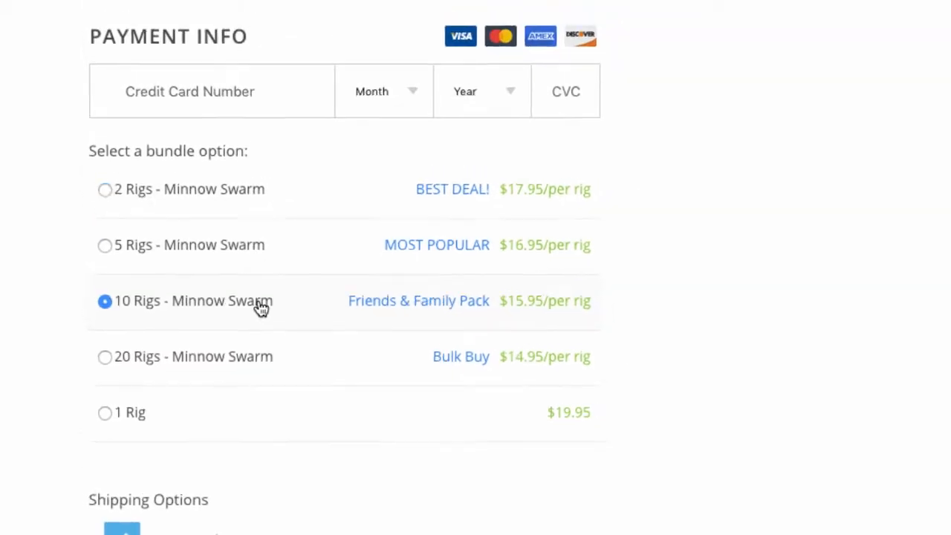
pyautogui.click(268, 347)
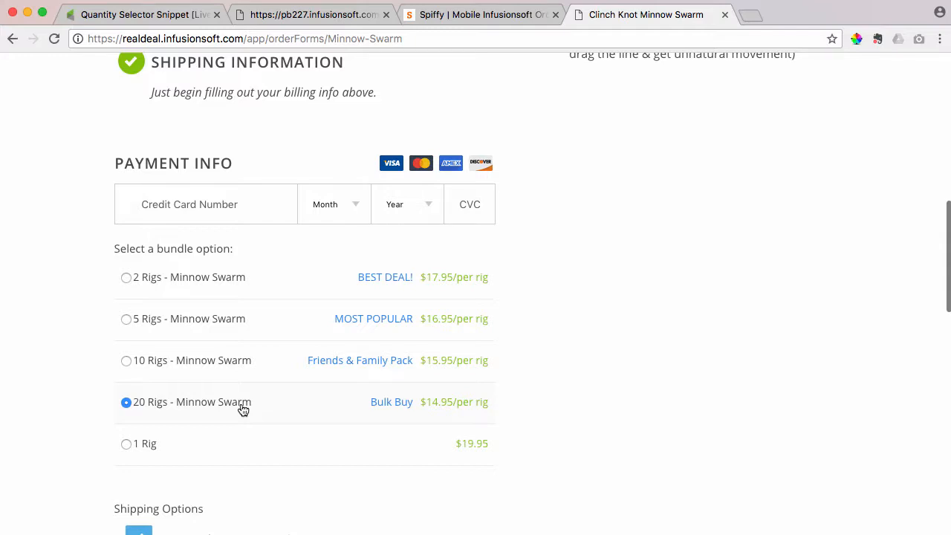
# - Choose the 10 Rigs bundle, check its order summary, and switch the selection to the 5 Rigs bundle
pyautogui.click(264, 366)
pyautogui.scroll(-3, 315, 419)
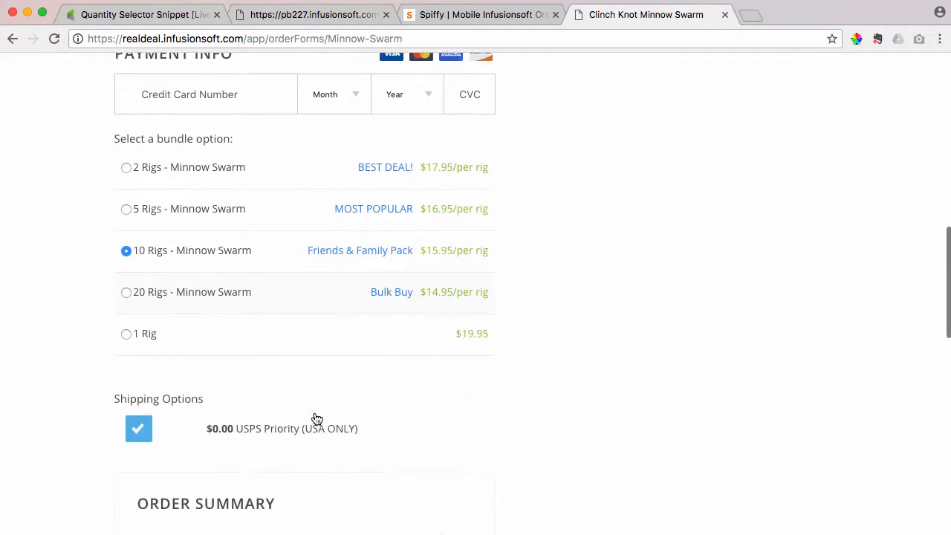
pyautogui.scroll(-5, 223, 413)
pyautogui.scroll(8, 255, 410)
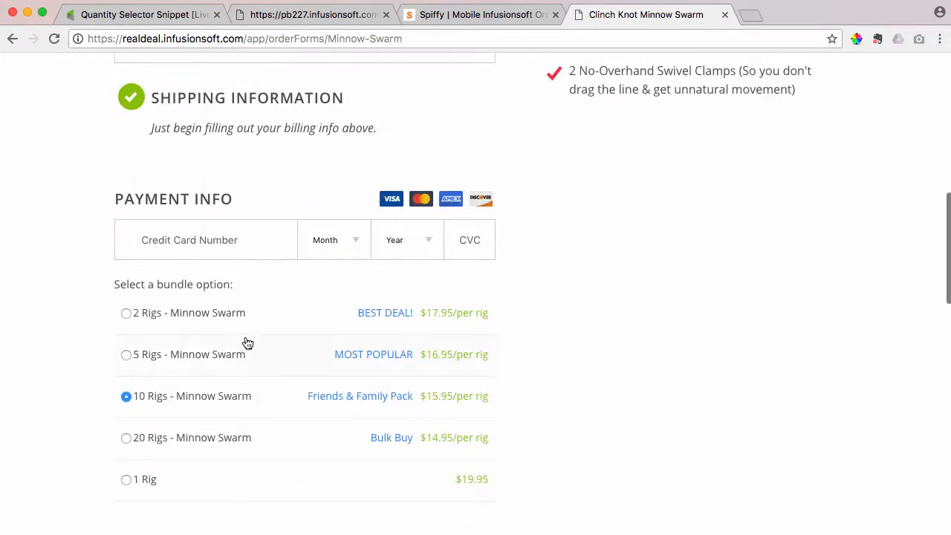
pyautogui.click(259, 357)
# - On the live test order form, set the $1 Test Product quantity to 2 and update the order
pyautogui.click(281, 14)
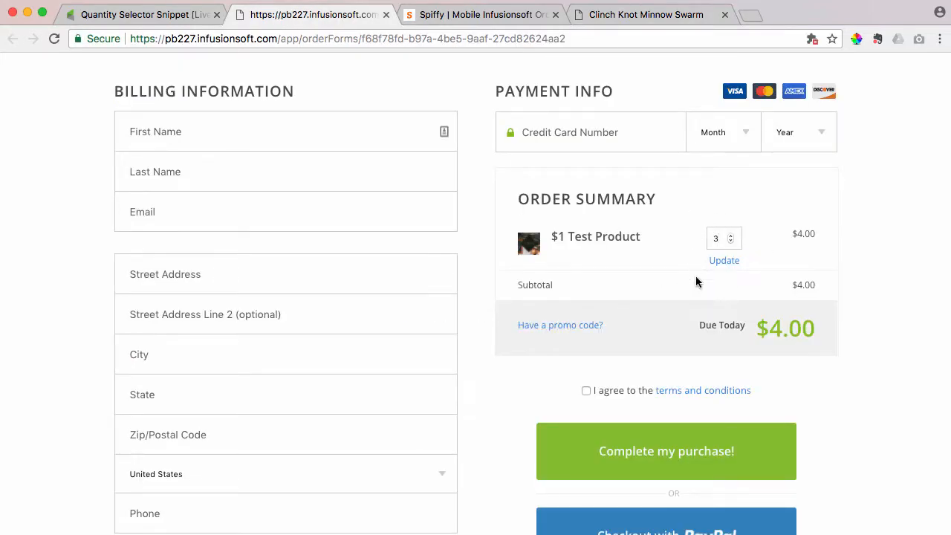
pyautogui.click(730, 235)
pyautogui.click(724, 260)
# - Return to the Minnow Swarm order form and compare the bundle prices with the order summary
pyautogui.click(583, 15)
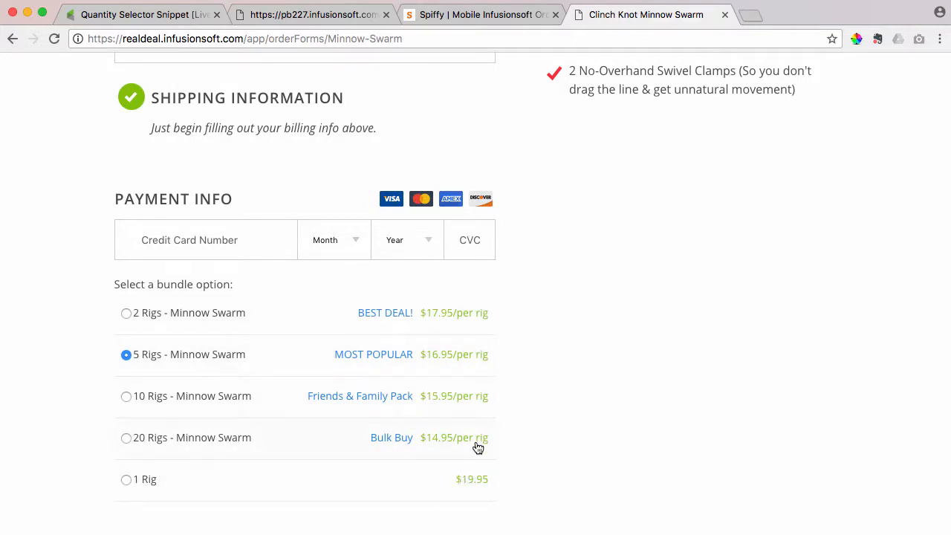
pyautogui.scroll(-5, 478, 446)
pyautogui.scroll(-5, 477, 448)
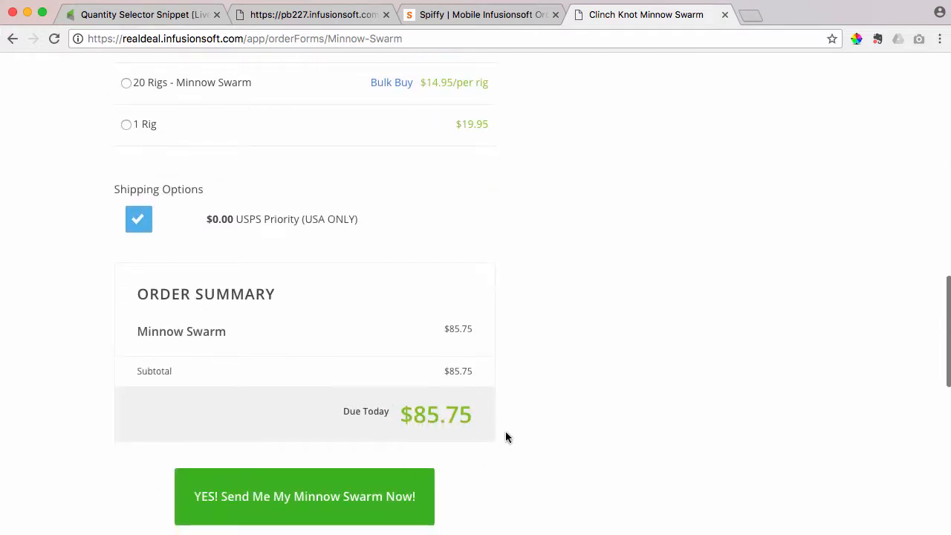
pyautogui.scroll(2, 420, 420)
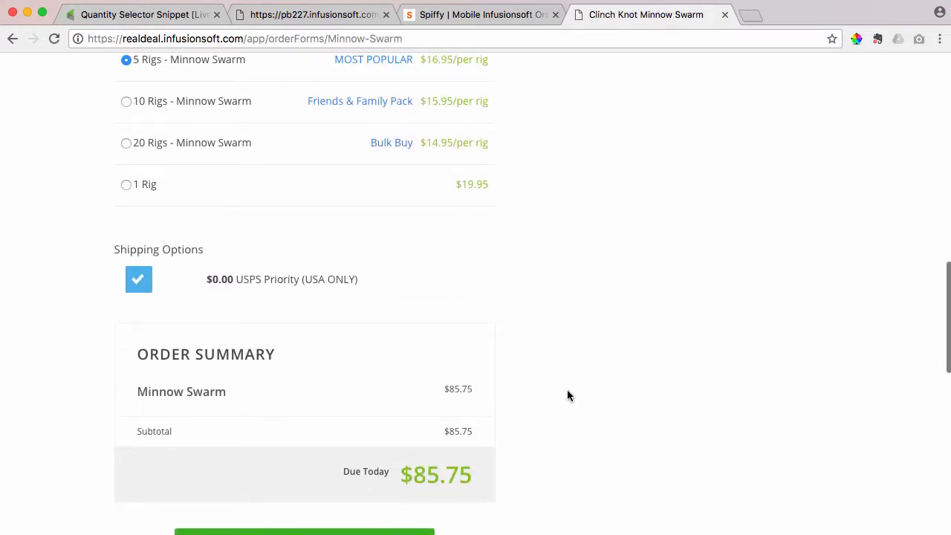
pyautogui.scroll(5, 455, 445)
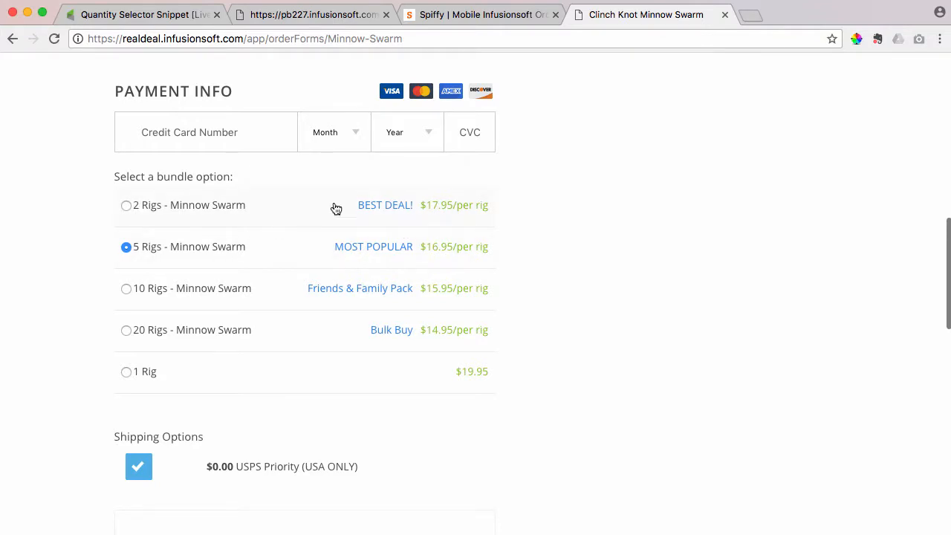
pyautogui.scroll(2, 548, 203)
# - Review the live test order form's layout and the quantity box in its order summary
pyautogui.click(294, 18)
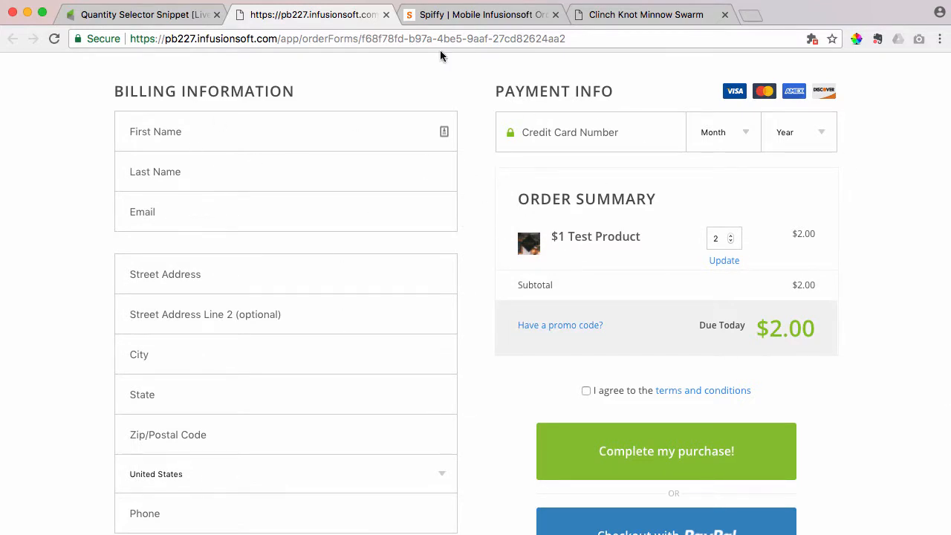
pyautogui.scroll(-5, 613, 195)
pyautogui.scroll(5, 613, 192)
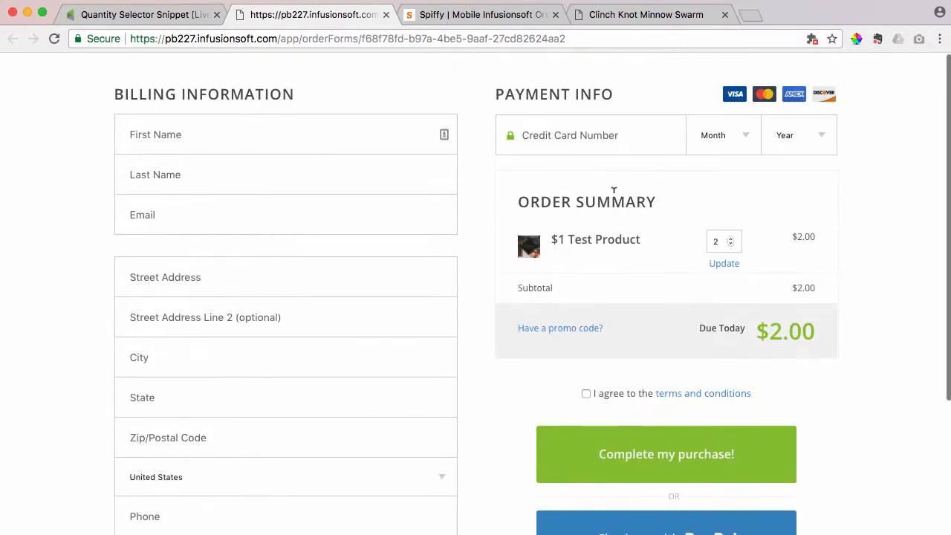
pyautogui.scroll(-2, 550, 218)
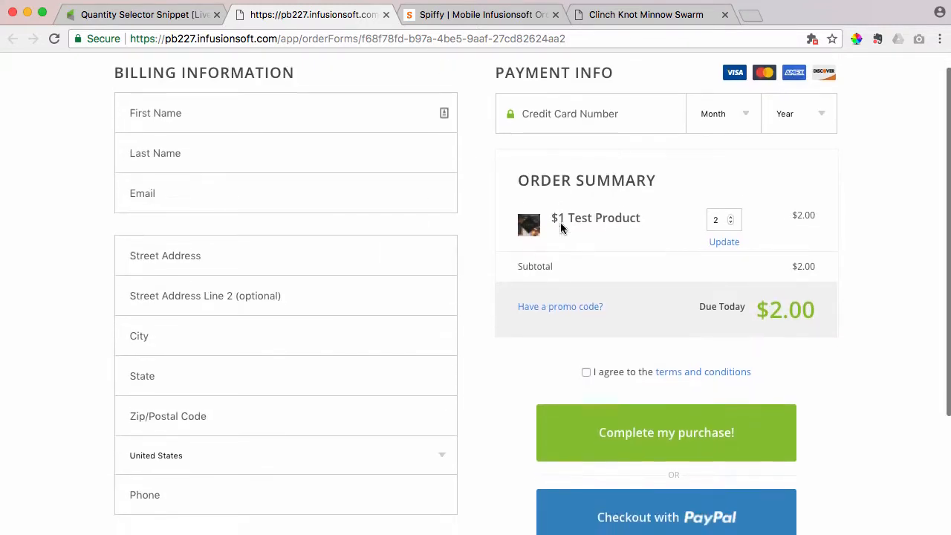
pyautogui.scroll(2, 560, 230)
# - Open the product settings of the Quantity Selector Snippet order form in Infusionsoft and check its quantity restriction option
pyautogui.click(149, 14)
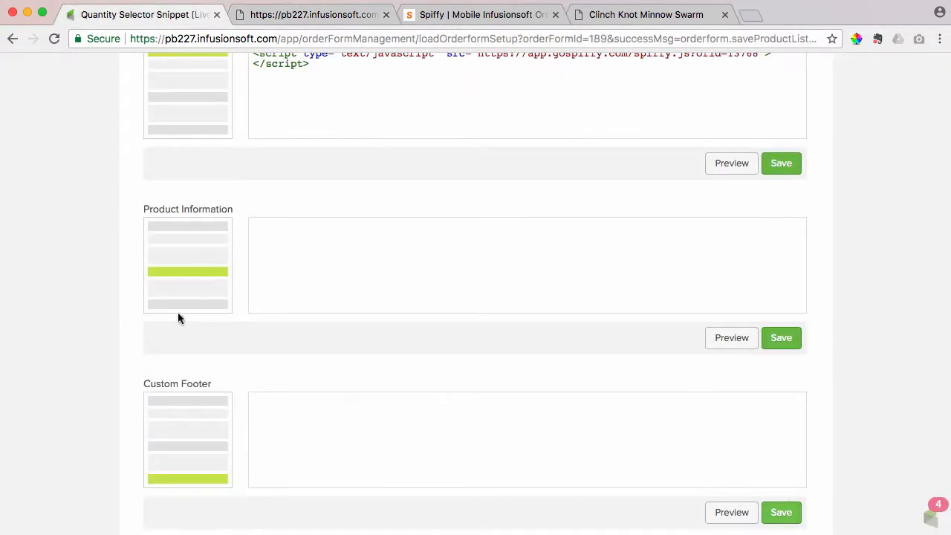
pyautogui.scroll(5, 182, 324)
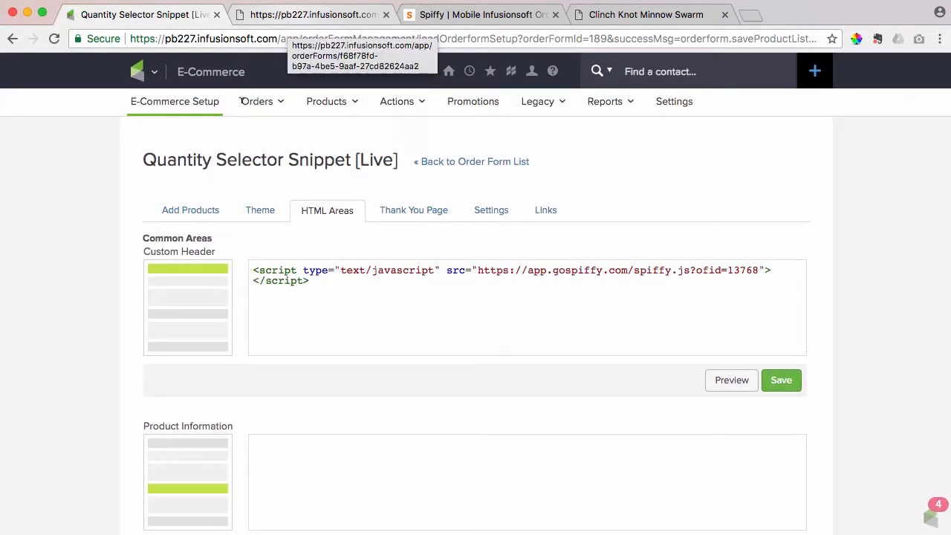
pyautogui.click(204, 210)
pyautogui.scroll(-1, 123, 284)
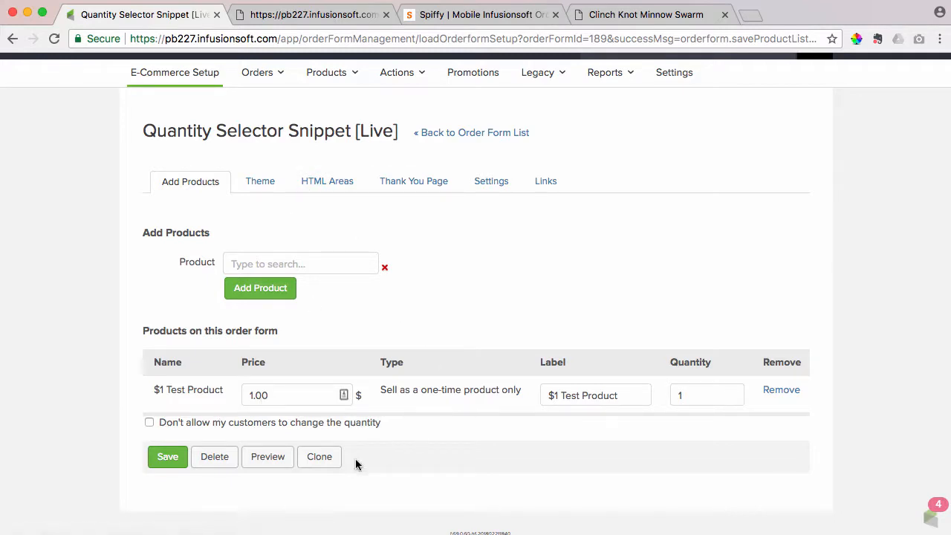
# - Switch to the Spiffy form builder and turn the form's Quantity Input setting off and back on
pyautogui.click(483, 15)
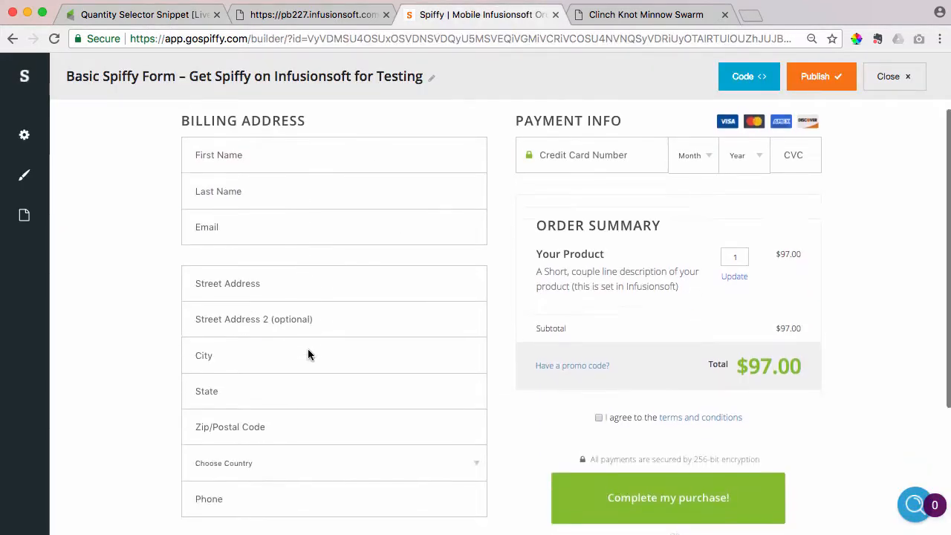
pyautogui.click(27, 139)
pyautogui.scroll(-5, 172, 390)
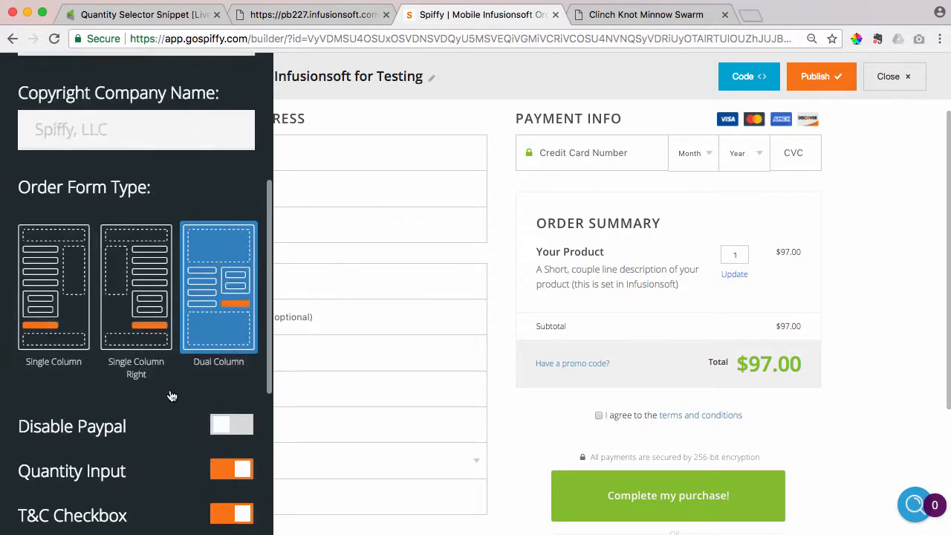
pyautogui.scroll(-3, 171, 396)
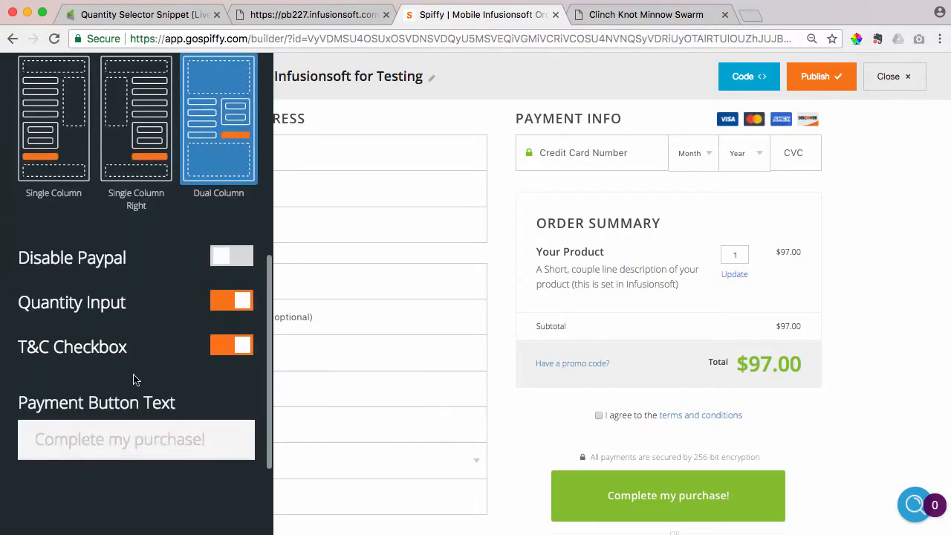
pyautogui.click(242, 309)
pyautogui.click(233, 309)
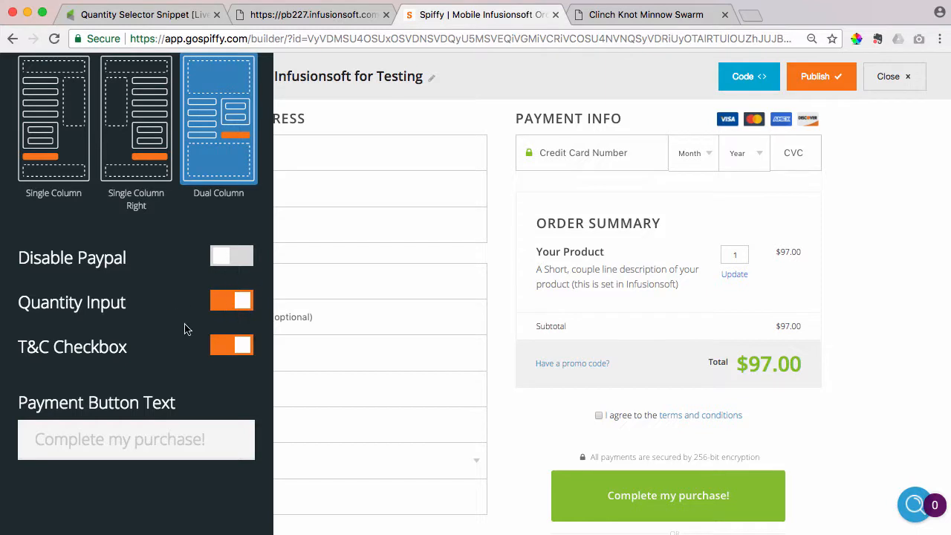
pyautogui.click(220, 306)
pyautogui.click(220, 308)
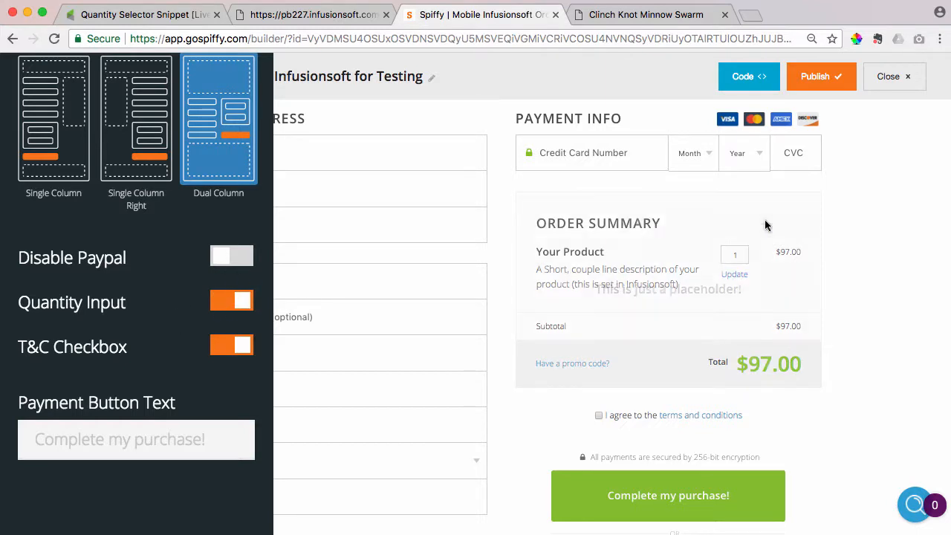
# - Publish the Basic Spiffy Form and reload the live test order form
pyautogui.click(821, 80)
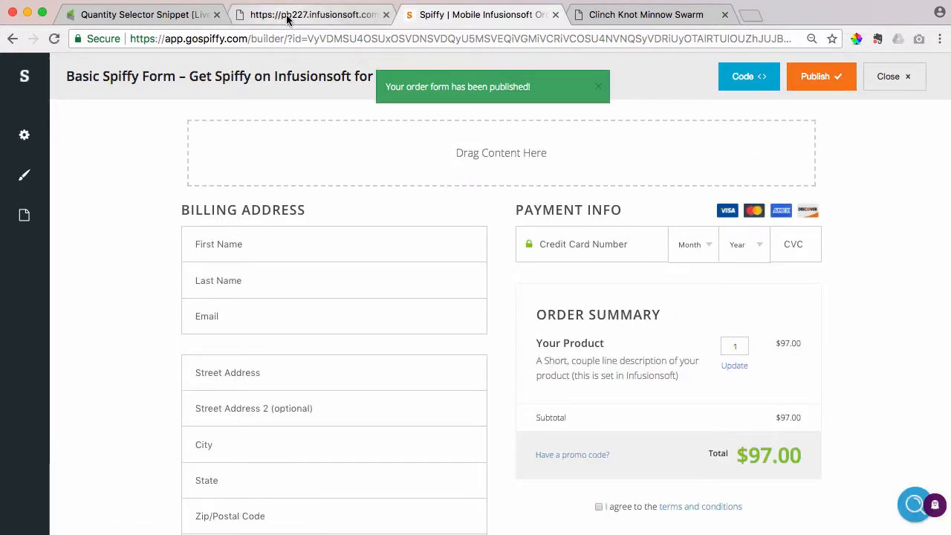
pyautogui.click(288, 14)
pyautogui.press('super+r')
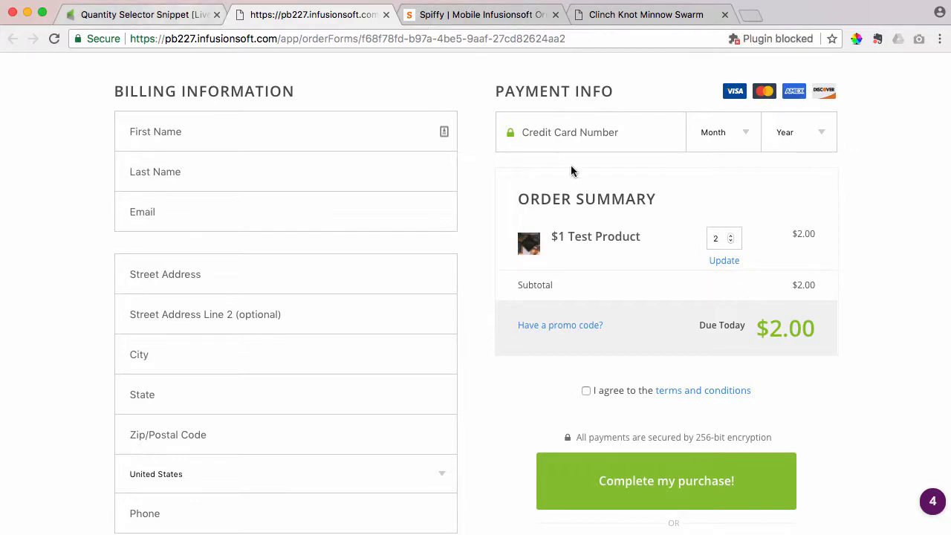
# - Recheck the Infusionsoft product setup and Spiffy's Quantity Input setting against the live test order form
pyautogui.click(152, 14)
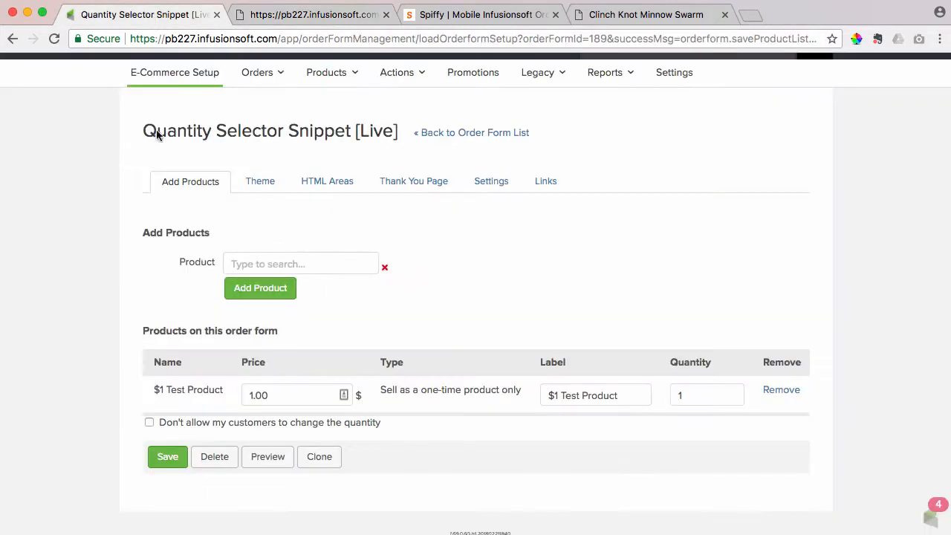
pyautogui.click(468, 15)
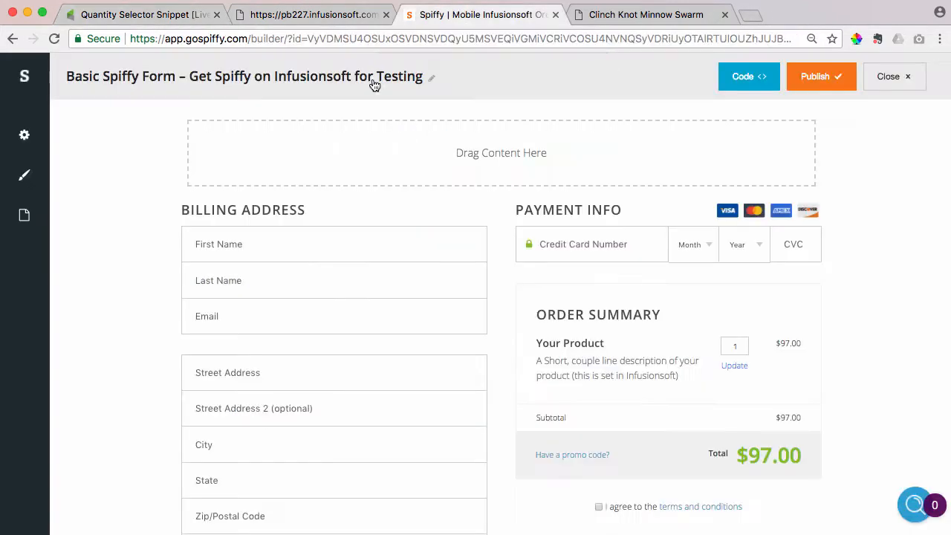
pyautogui.click(24, 134)
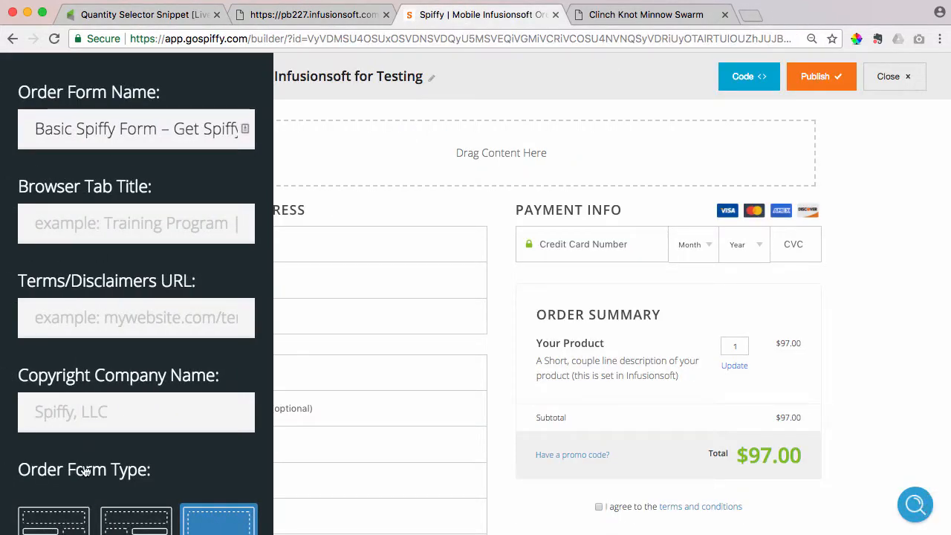
pyautogui.scroll(-5, 85, 472)
pyautogui.scroll(-5, 85, 472)
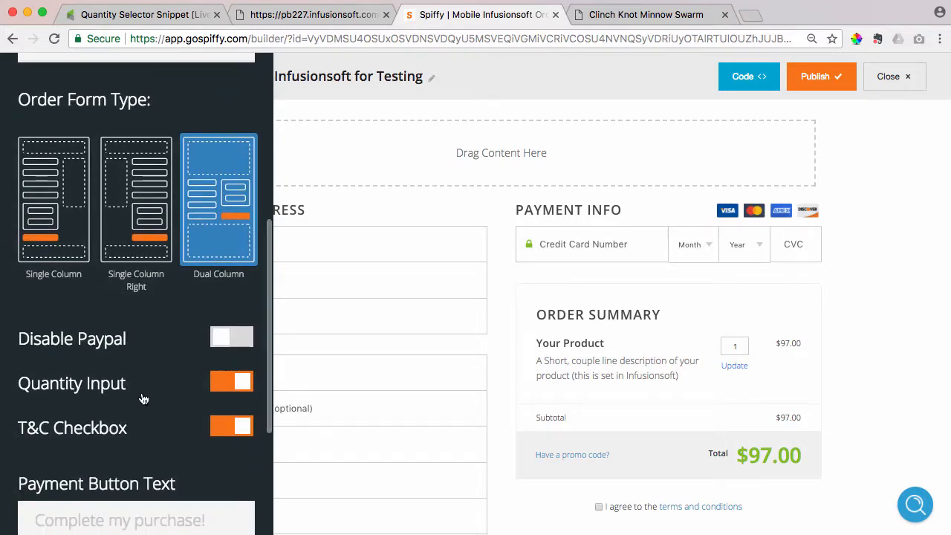
pyautogui.click(310, 15)
pyautogui.click(468, 17)
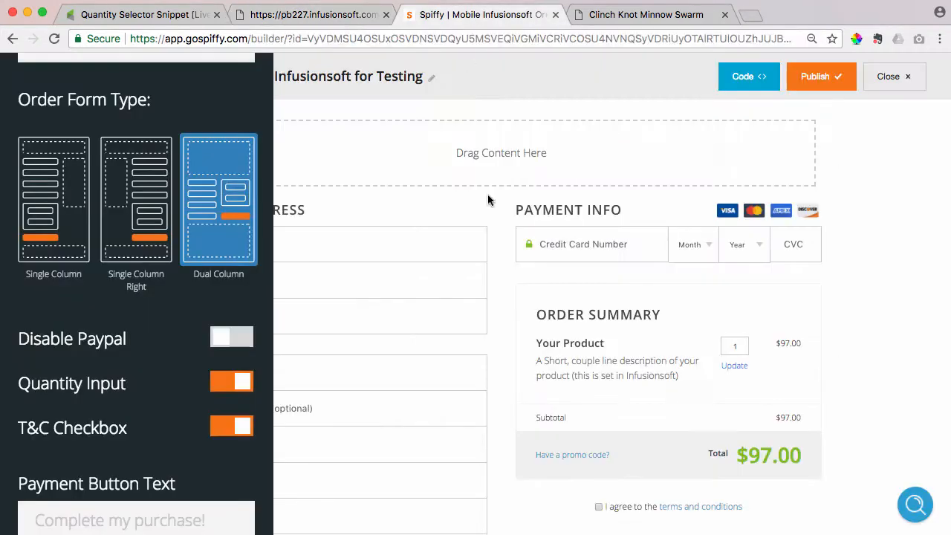
# - Leave the Spiffy form builder and locate the Enable Quantity Selector Snippet section in the advanced snippets library
pyautogui.click(892, 76)
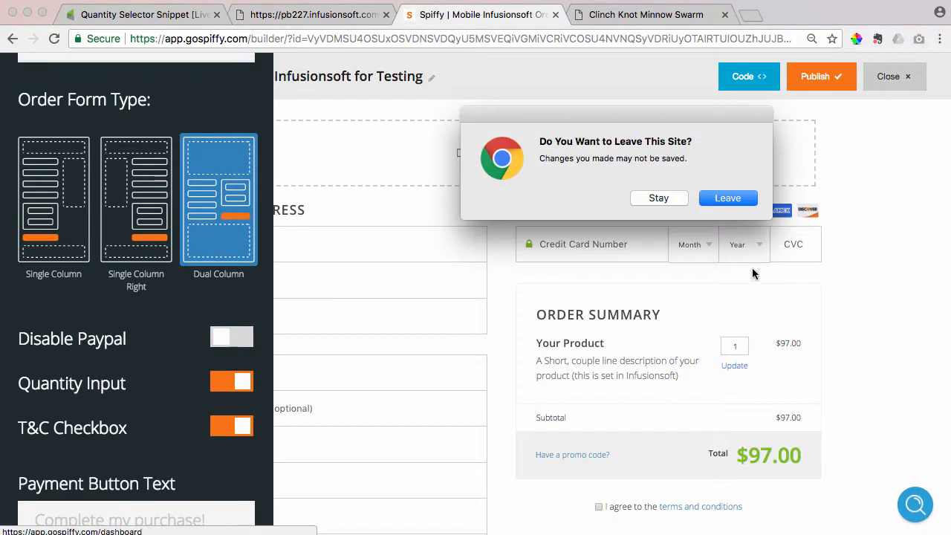
pyautogui.click(728, 199)
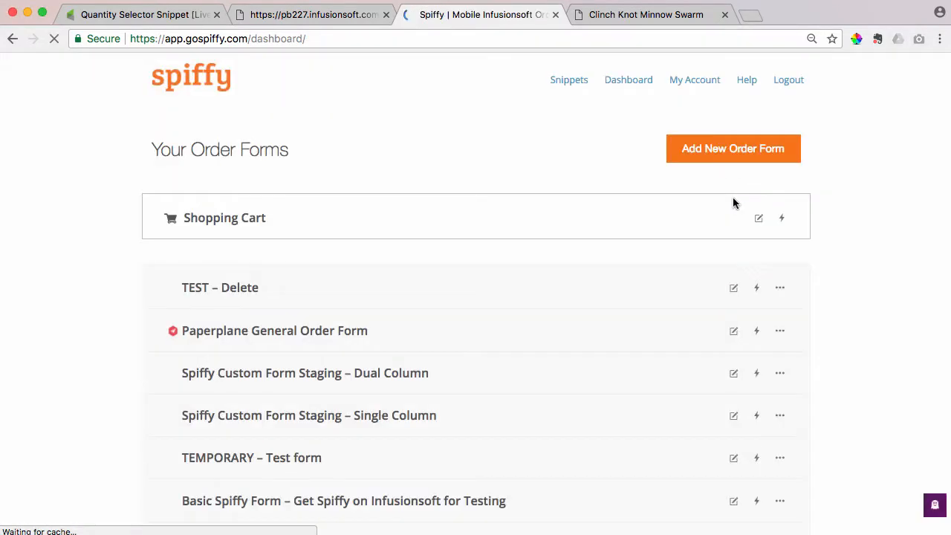
pyautogui.click(578, 81)
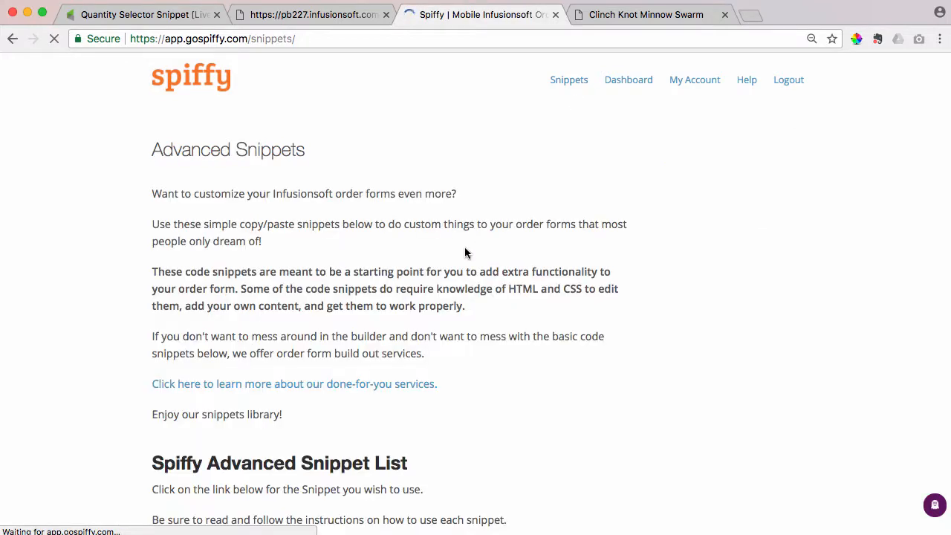
pyautogui.scroll(-5, 344, 231)
pyautogui.scroll(-3, 342, 235)
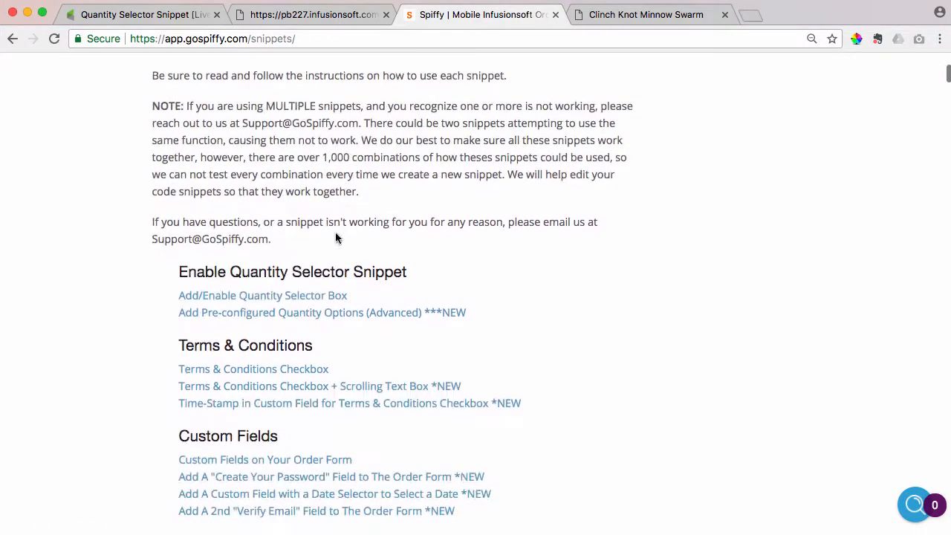
pyautogui.moveTo(179, 269); pyautogui.dragTo(417, 270)
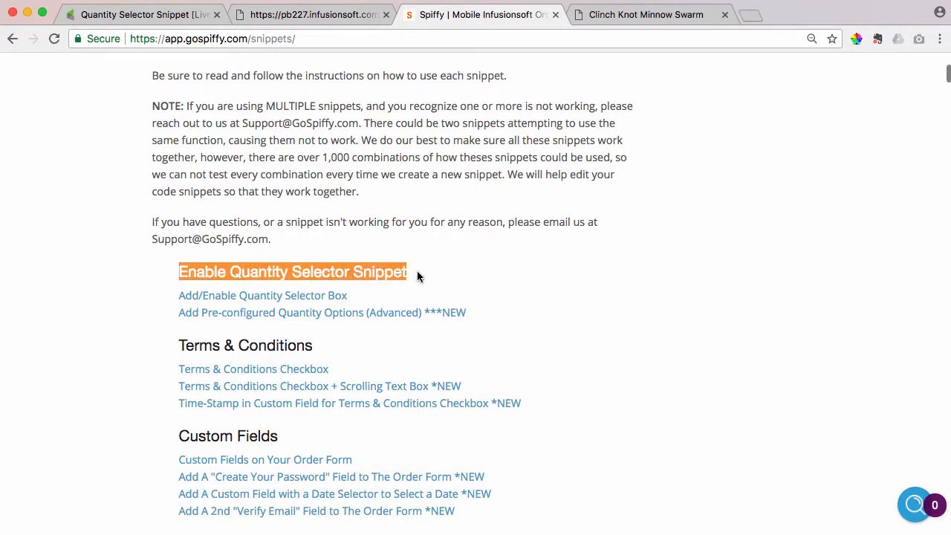
# - Open the Add Pre-configured Quantity Options (Advanced) snippet and copy its entire code
pyautogui.click(416, 271)
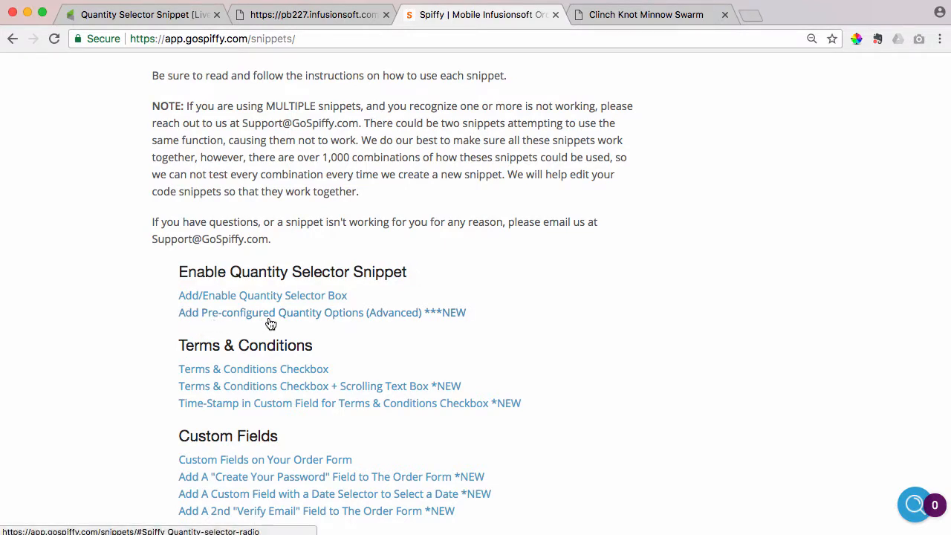
pyautogui.click(364, 318)
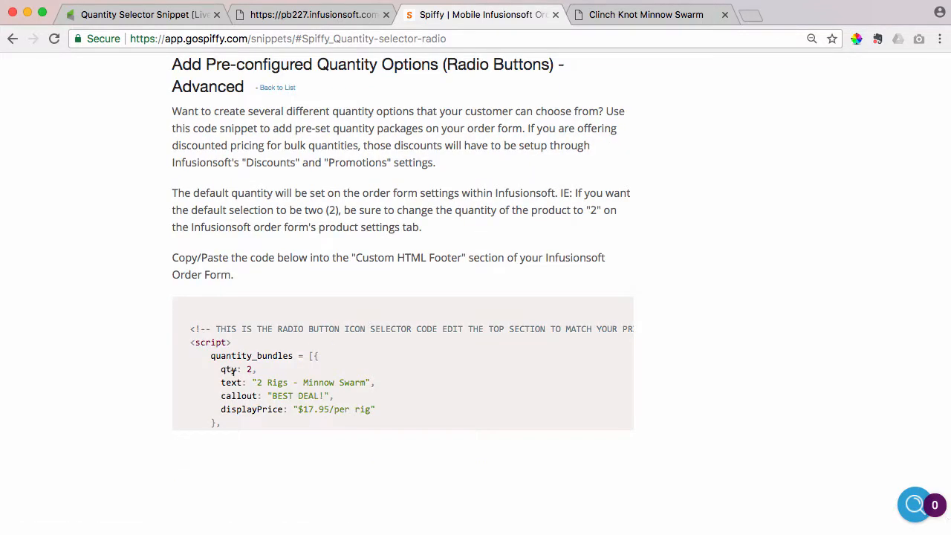
pyautogui.scroll(-1, 275, 331)
pyautogui.scroll(1, 275, 332)
pyautogui.scroll(-2, 275, 332)
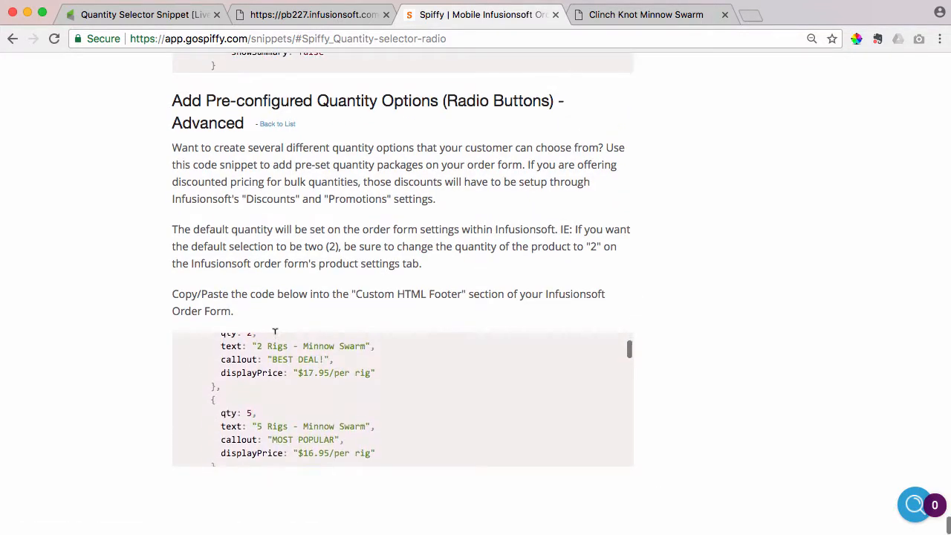
pyautogui.scroll(1, 274, 335)
pyautogui.click(261, 399)
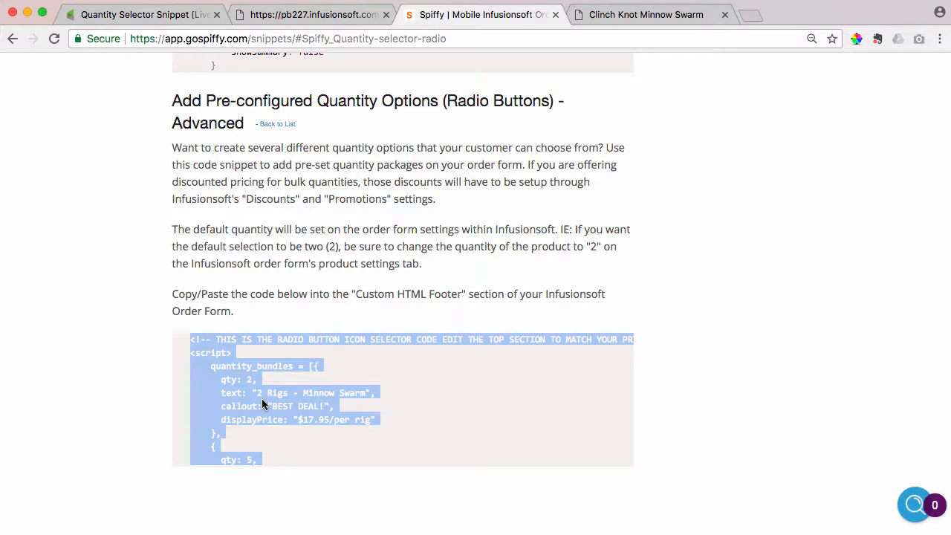
pyautogui.rightClick(261, 405)
pyautogui.click(309, 431)
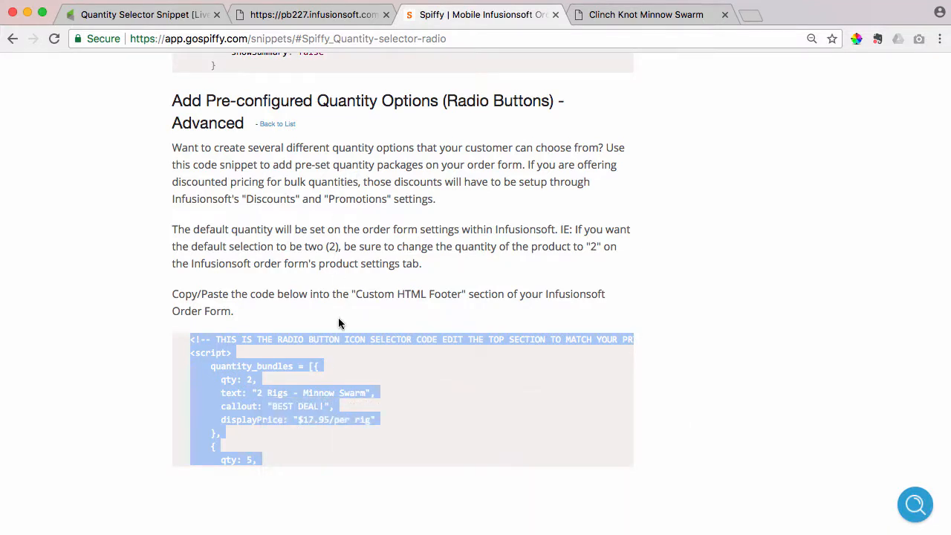
# - Switch to the Infusionsoft Quantity Selector Snippet order form and paste the copied code into its Custom Footer HTML area
pyautogui.click(156, 16)
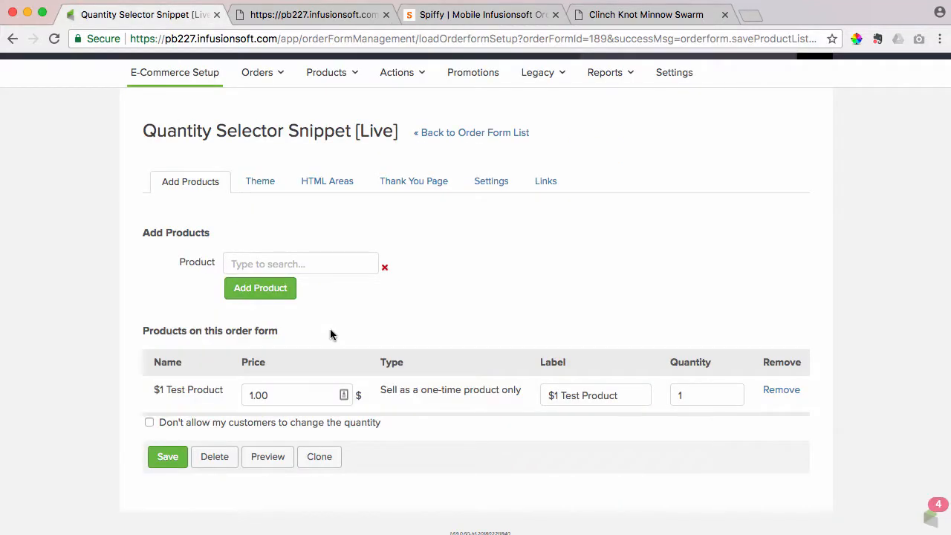
pyautogui.click(316, 183)
pyautogui.scroll(-3, 376, 276)
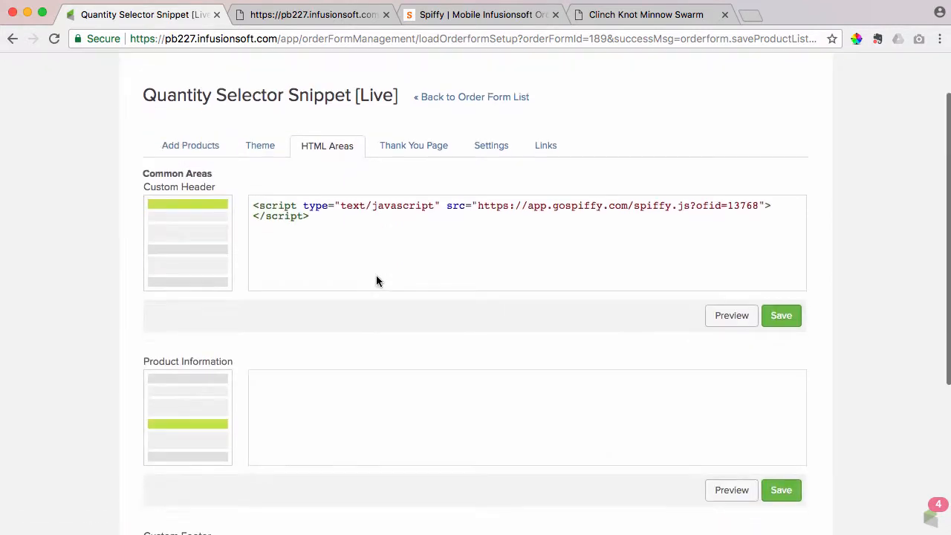
pyautogui.scroll(-6, 376, 280)
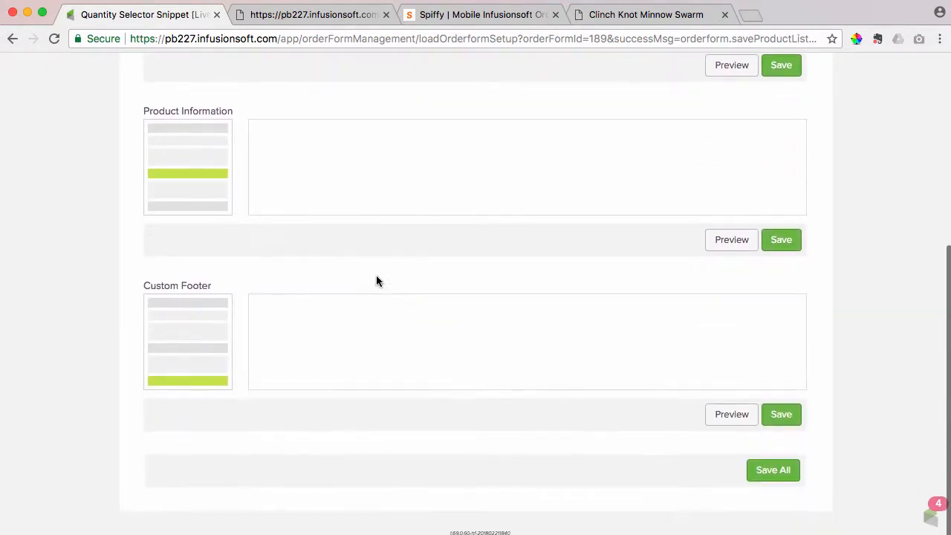
pyautogui.click(281, 328)
pyautogui.rightClick(281, 328)
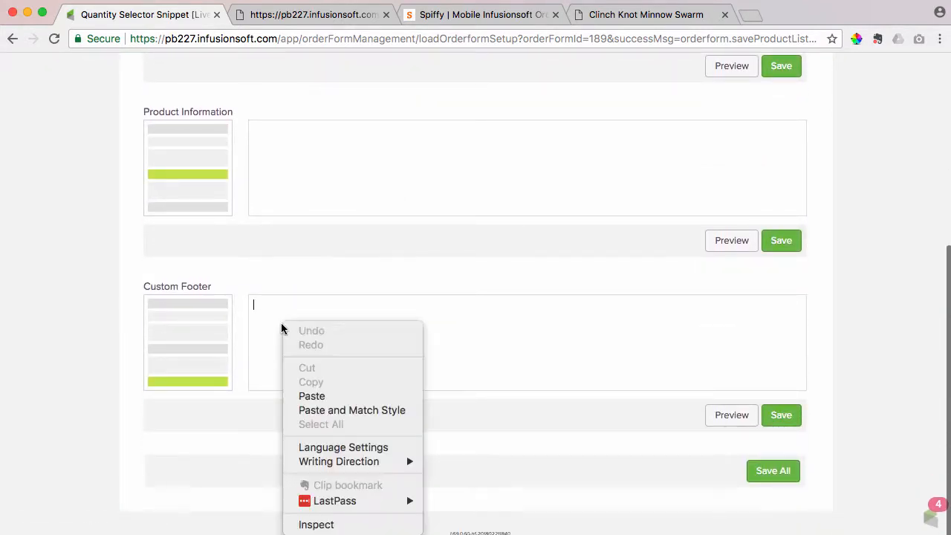
pyautogui.click(321, 396)
# - Locate the custom field name MinnowSwarmQuantity in the footer code's hidden input and save the order form's custom HTML
pyautogui.scroll(5, 369, 343)
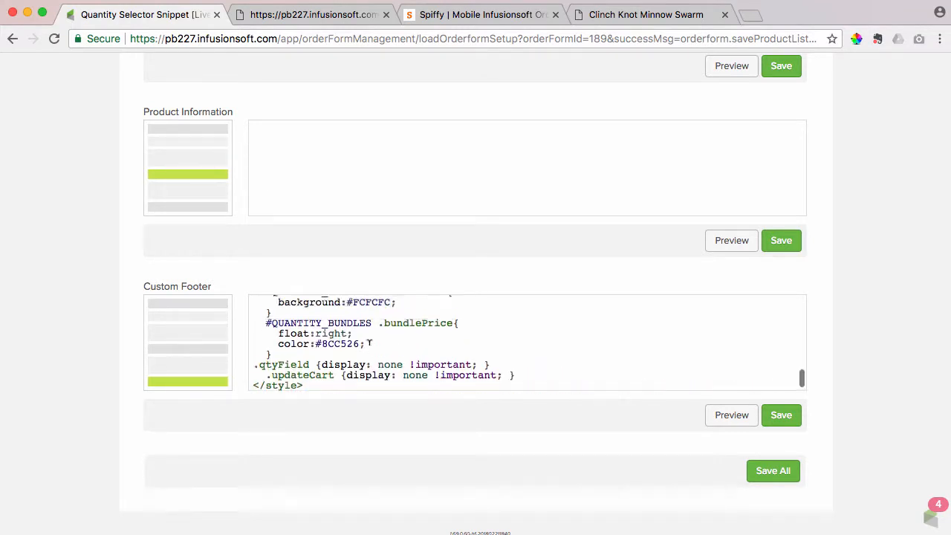
pyautogui.scroll(-8, 369, 343)
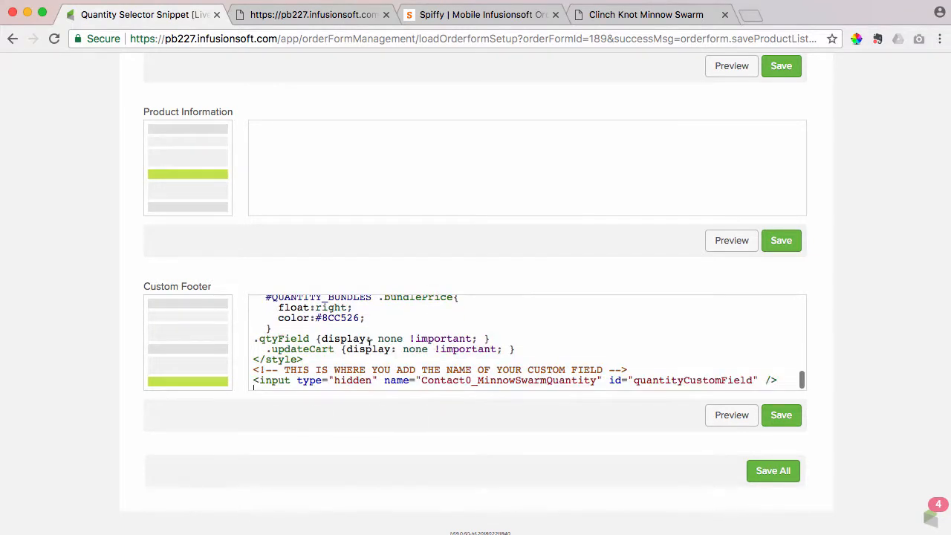
pyautogui.scroll(10, 369, 343)
pyautogui.scroll(-12, 369, 346)
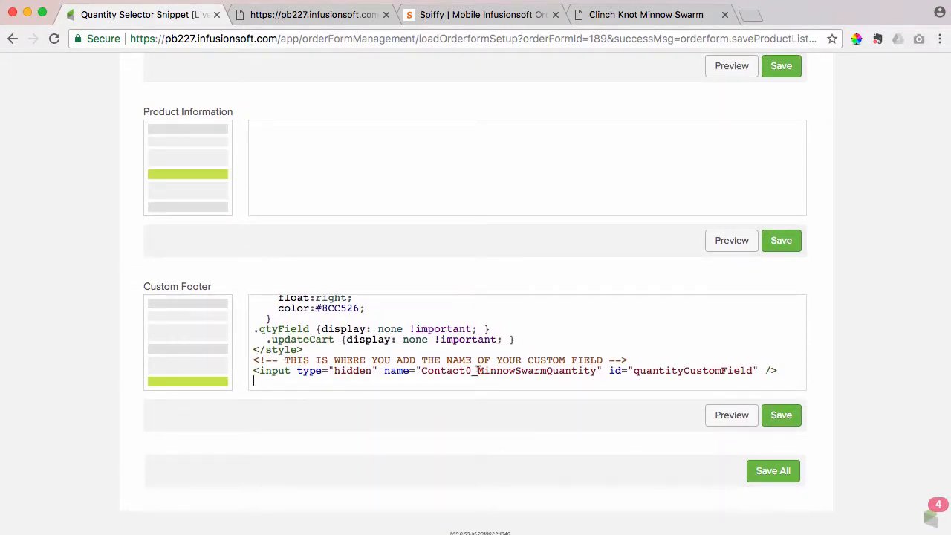
pyautogui.moveTo(478, 370)
pyautogui.mouseDown()
pyautogui.moveTo(599, 370)
pyautogui.moveTo(464, 370)
pyautogui.moveTo(477, 370)
pyautogui.mouseUp()
pyautogui.click(598, 370)
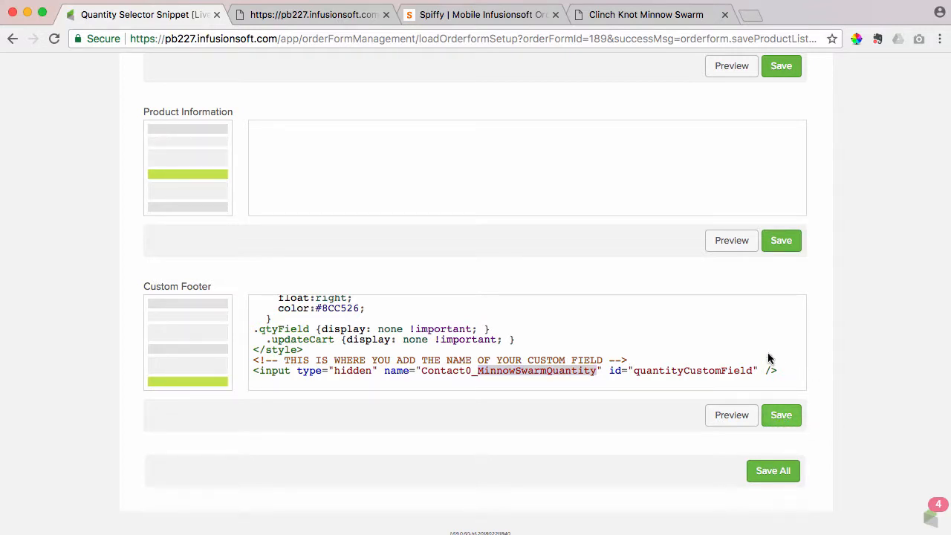
pyautogui.scroll(10, 769, 358)
pyautogui.scroll(5, 866, 334)
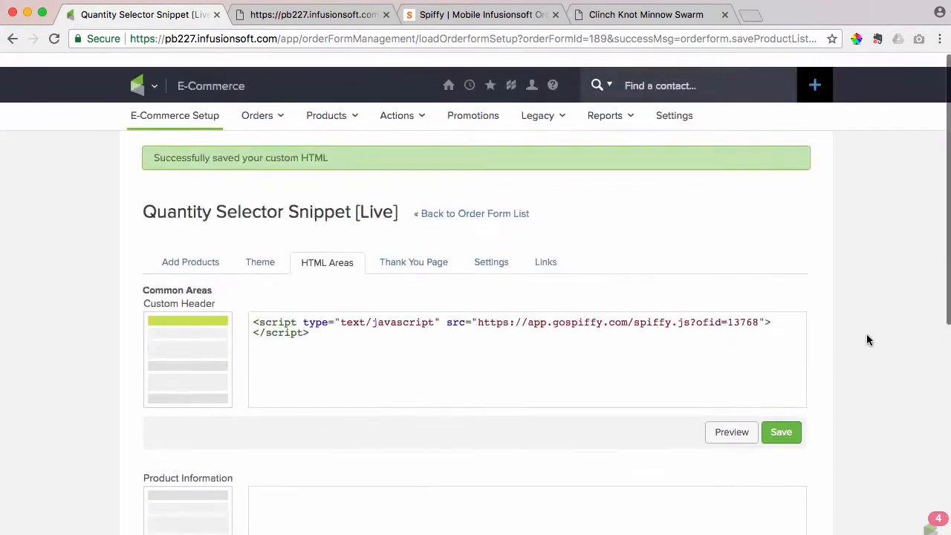
# - Open the Infusionsoft admin settings in a separate tab and go to the custom fields setup for Contact records
pyautogui.moveTo(146, 72)
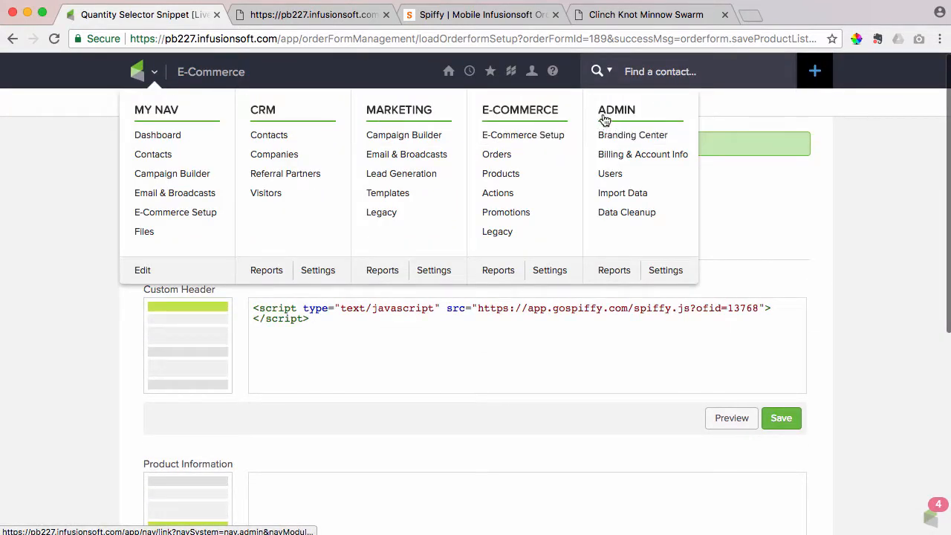
pyautogui.keyDown('super'); pyautogui.click(665, 270); pyautogui.keyUp('super')
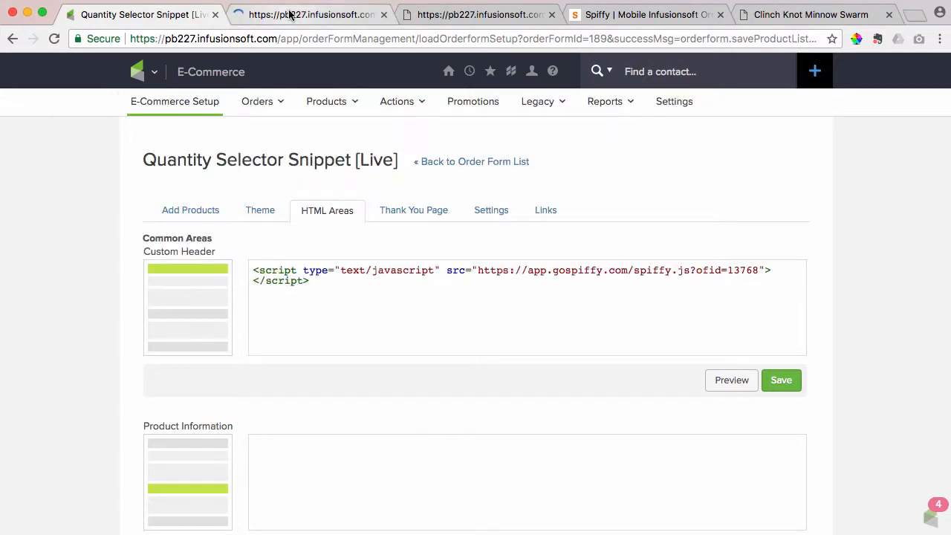
pyautogui.click(290, 15)
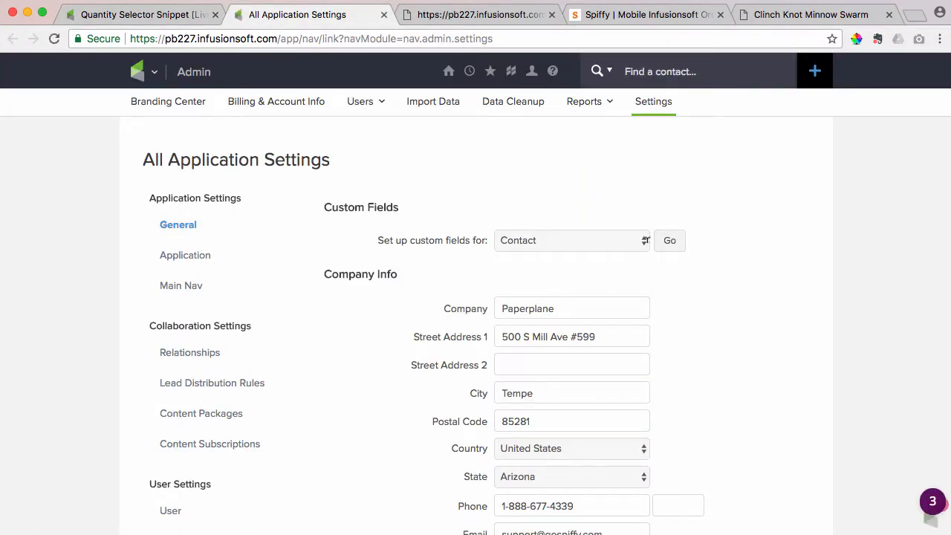
pyautogui.click(671, 242)
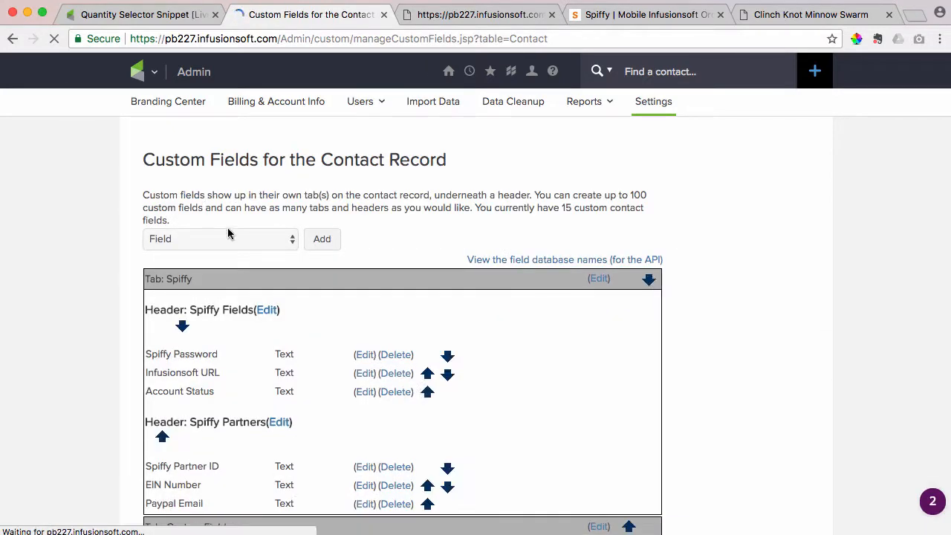
# - Add and save a Text custom field named Quantity Of Product X, and find it in the Contact field list
pyautogui.click(227, 238)
pyautogui.click(230, 240)
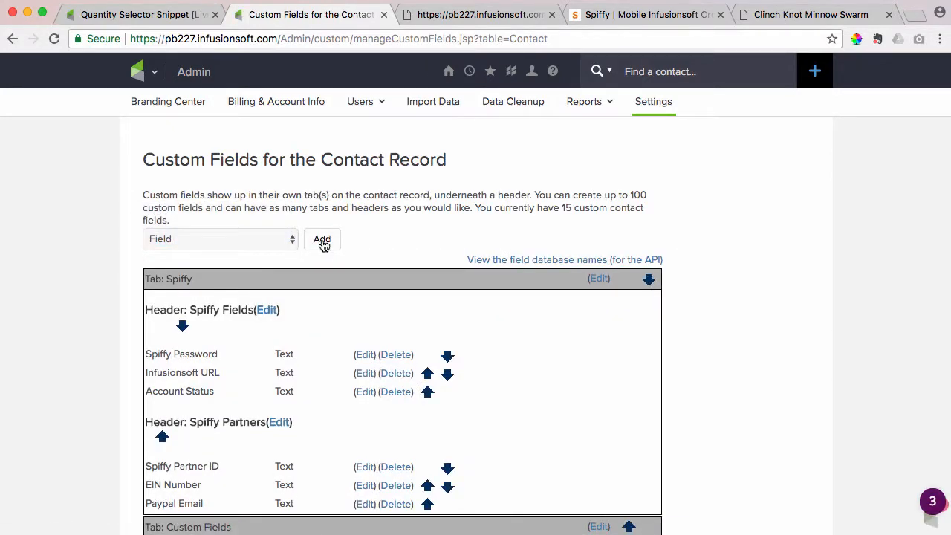
pyautogui.click(323, 241)
pyautogui.click(239, 322)
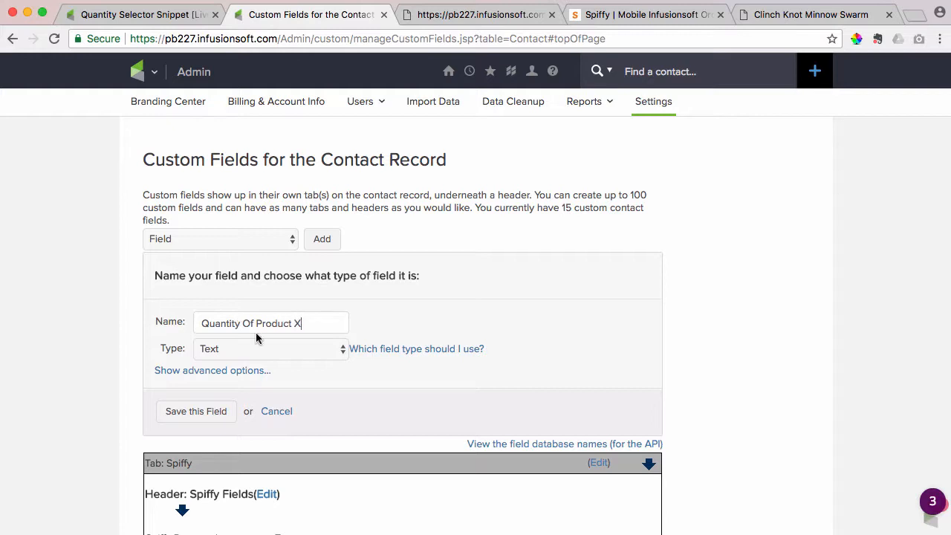
pyautogui.write('Quantity Of Product X')
pyautogui.scroll(-2, 454, 313)
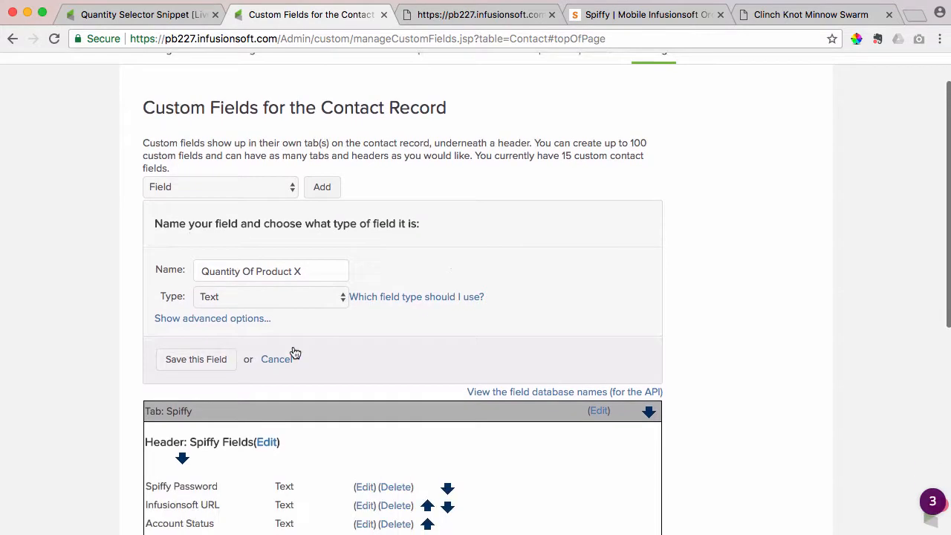
pyautogui.click(210, 361)
pyautogui.scroll(-4, 405, 344)
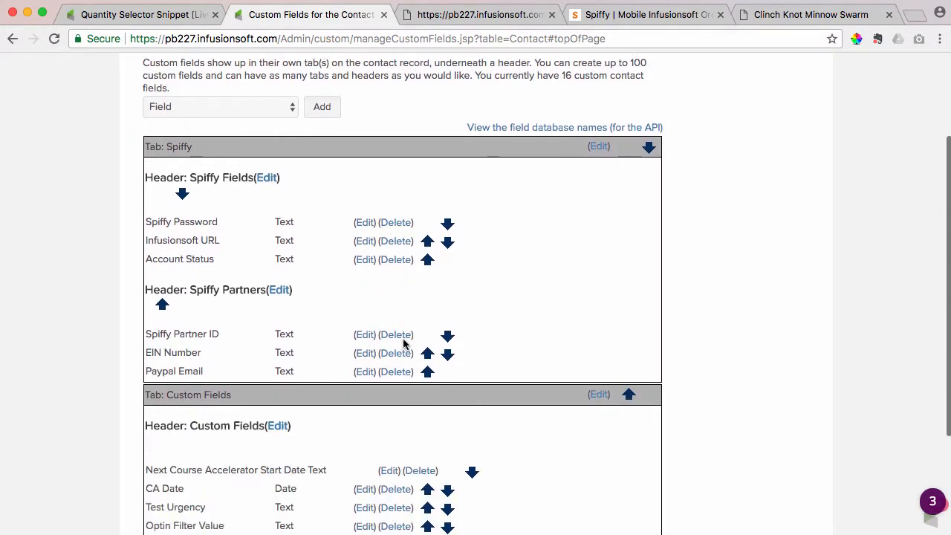
pyautogui.scroll(-4, 405, 344)
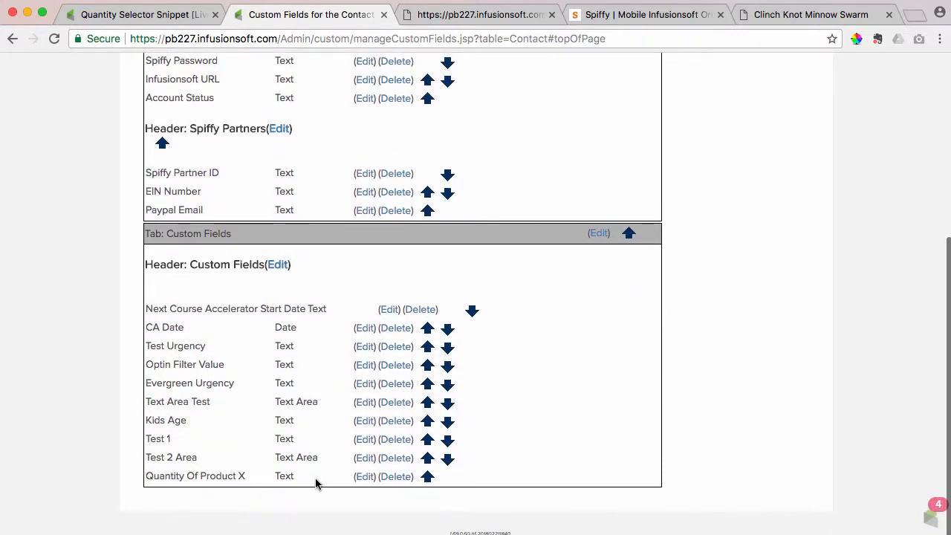
# - Open the list of field database names, copy the database name of Quantity Of Product X, and close the list
pyautogui.scroll(5, 317, 482)
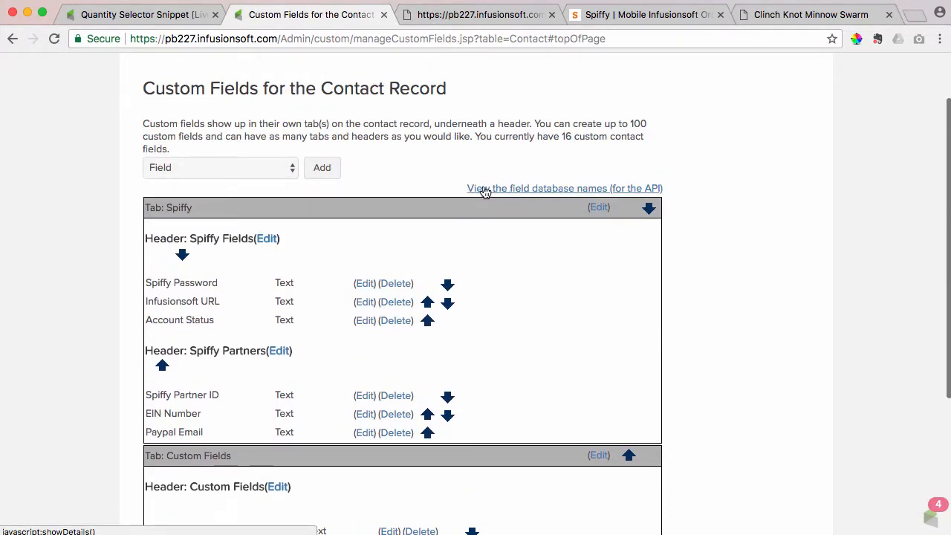
pyautogui.click(532, 191)
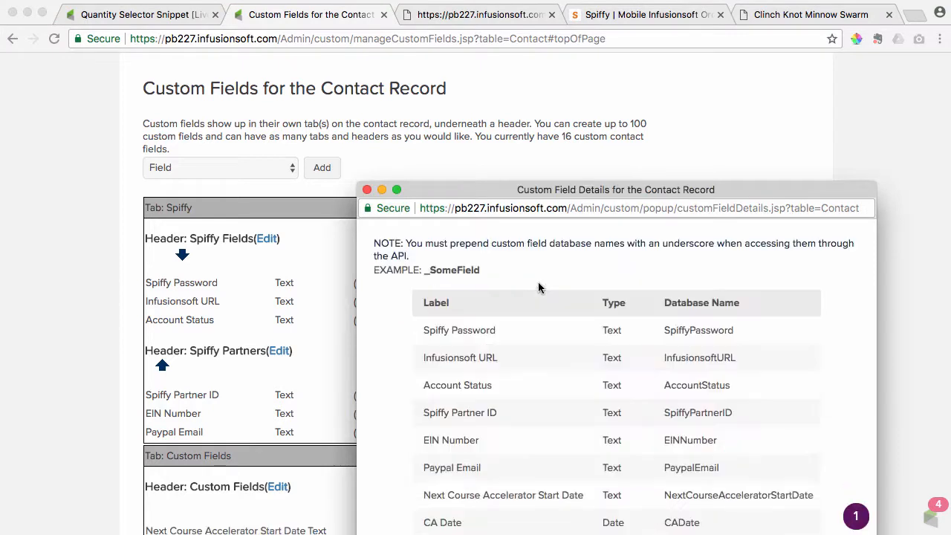
pyautogui.scroll(-3, 538, 227)
pyautogui.scroll(2, 548, 230)
pyautogui.scroll(-5, 528, 363)
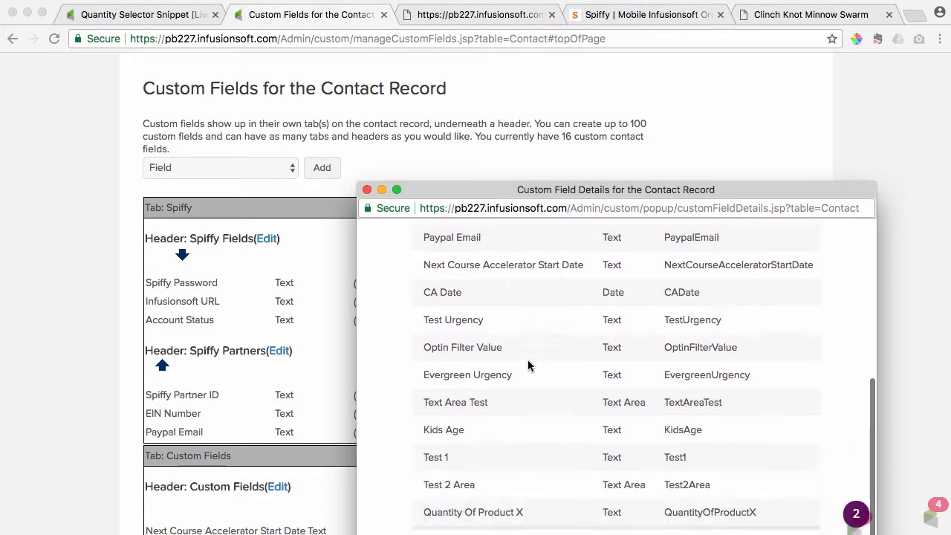
pyautogui.moveTo(569, 190); pyautogui.dragTo(569, 146)
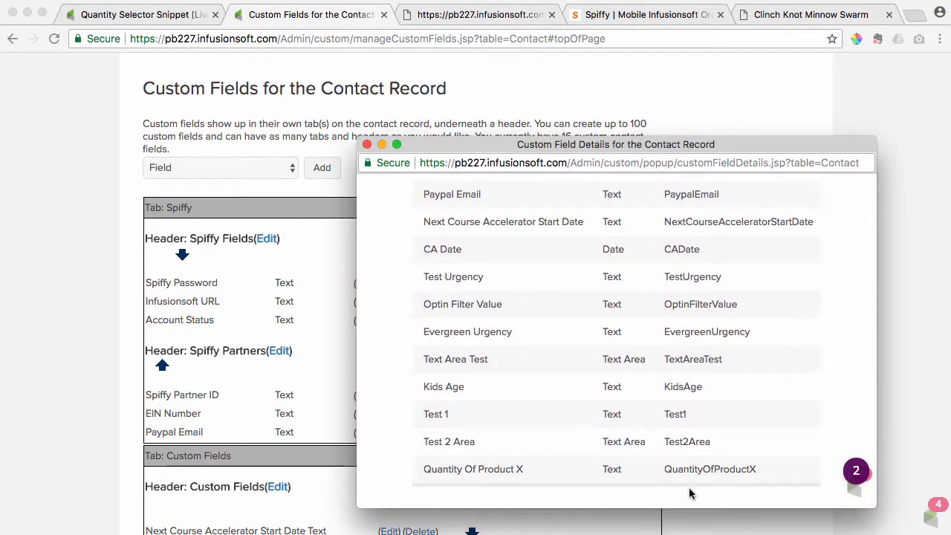
pyautogui.moveTo(664, 469); pyautogui.dragTo(761, 474)
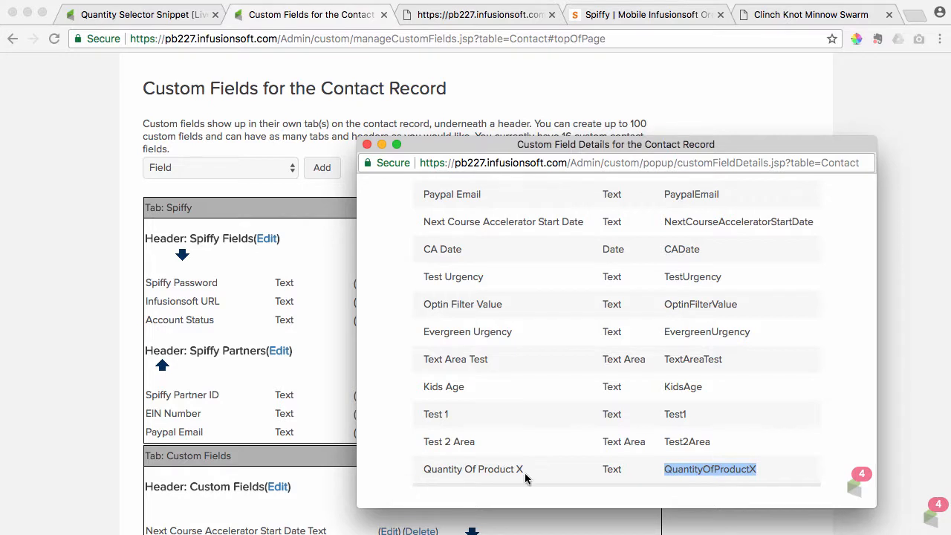
pyautogui.click(754, 467)
pyautogui.moveTo(755, 467); pyautogui.dragTo(681, 461)
pyautogui.click(366, 145)
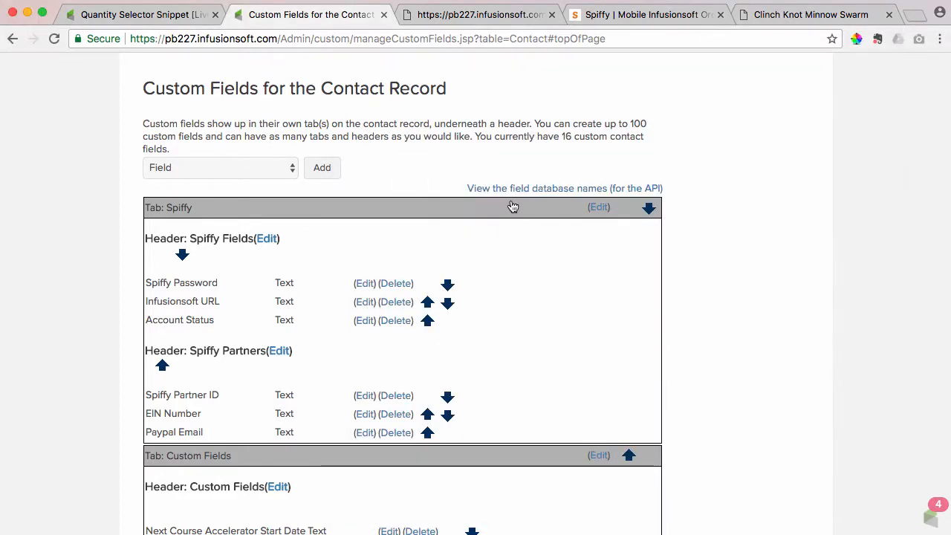
# - Reopen the field database names list to recheck the Database Name column, and close it
pyautogui.click(574, 195)
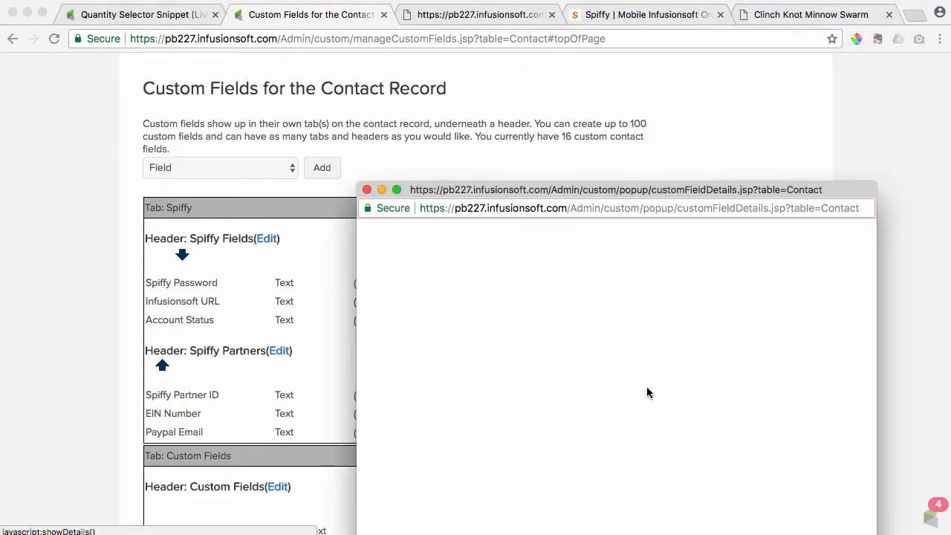
pyautogui.moveTo(599, 198); pyautogui.dragTo(591, 156)
pyautogui.scroll(-10, 587, 436)
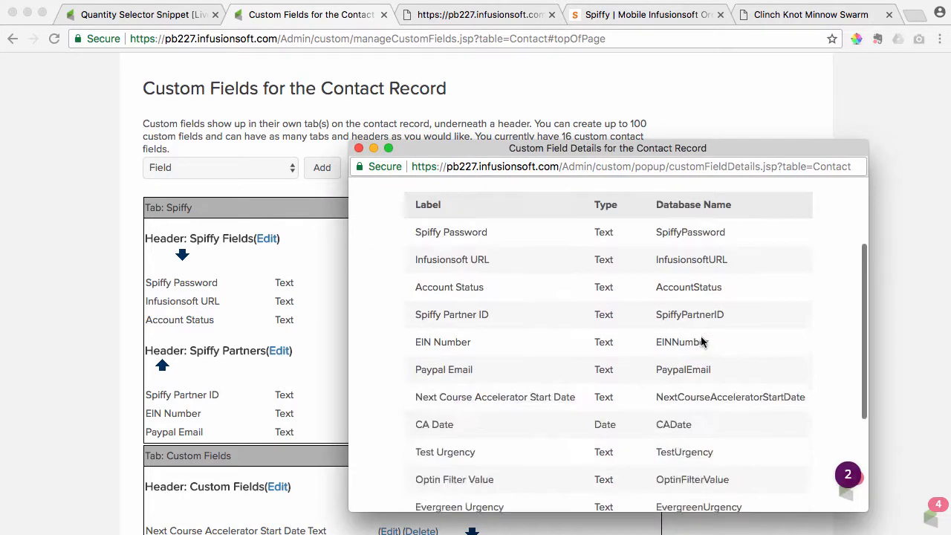
pyautogui.click(358, 148)
# - In the order form's Custom Footer code, replace MinnowSwarmQuantity with the copied QuantityOfProductX after Contact0_, and check the resulting field name
pyautogui.click(162, 19)
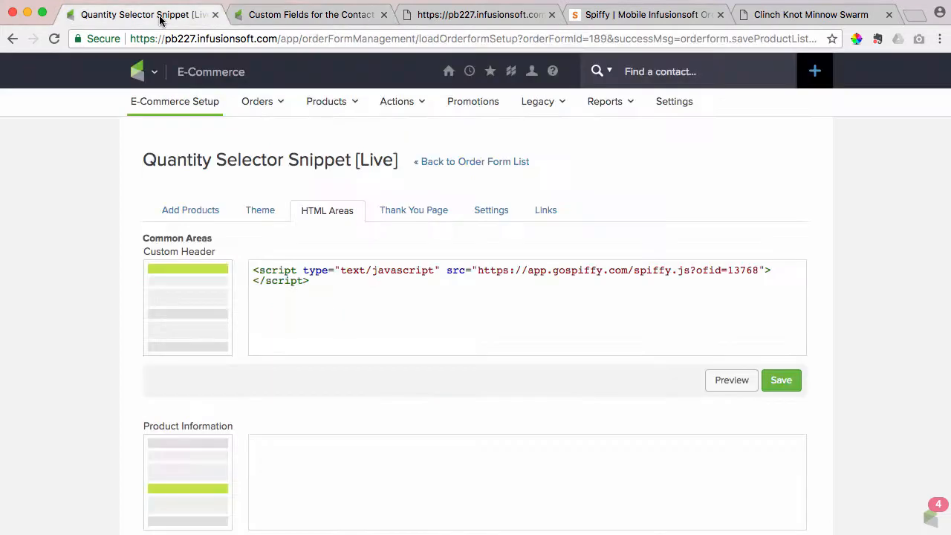
pyautogui.scroll(-10, 399, 336)
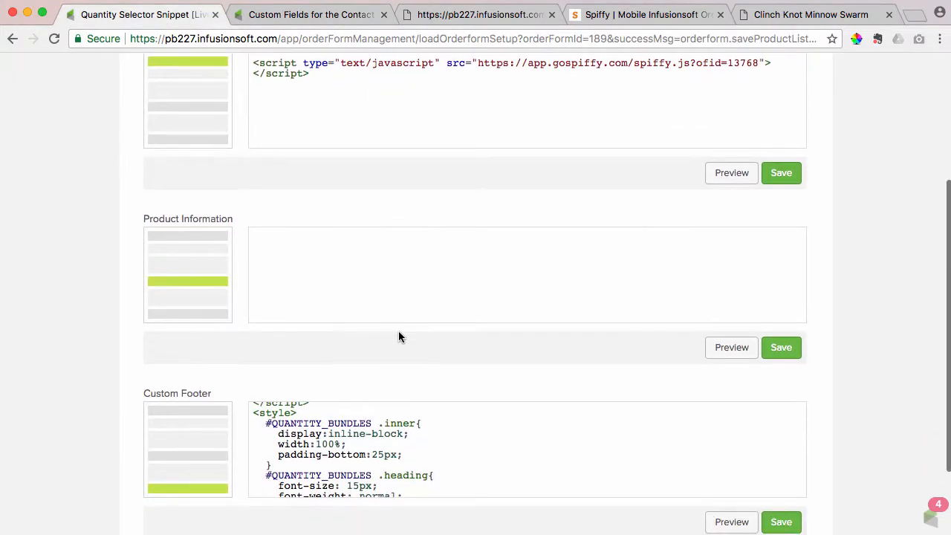
pyautogui.scroll(-10, 455, 377)
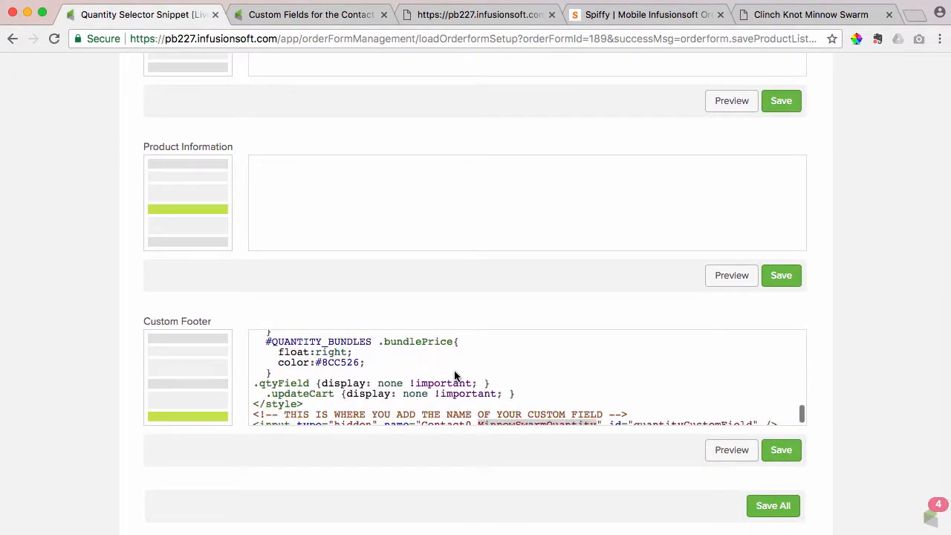
pyautogui.moveTo(596, 370); pyautogui.dragTo(469, 370)
pyautogui.rightClick(507, 370)
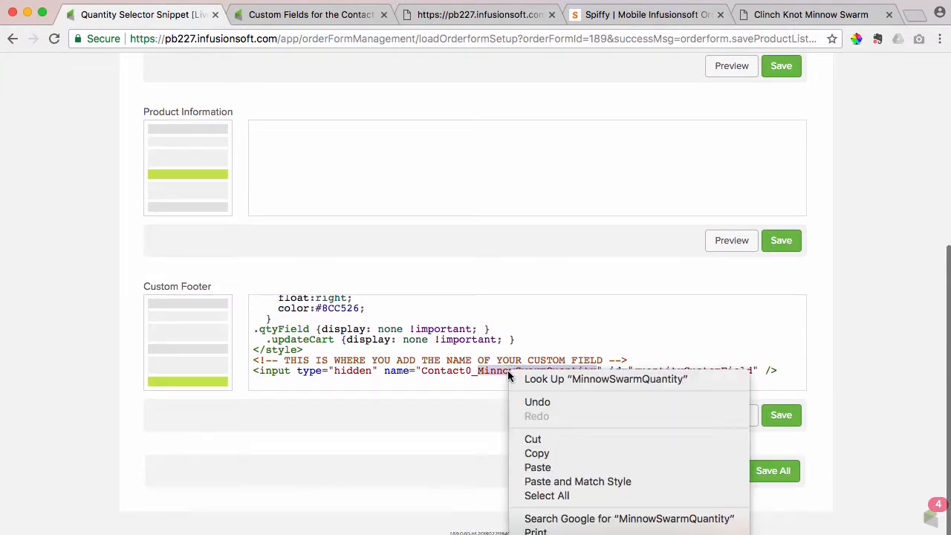
pyautogui.click(556, 470)
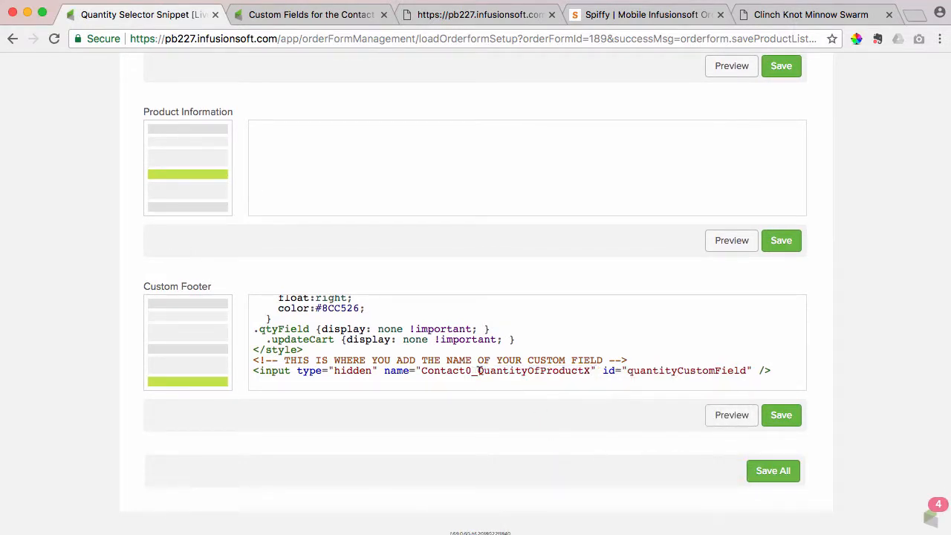
pyautogui.moveTo(480, 370); pyautogui.dragTo(591, 363)
pyautogui.click(592, 370)
pyautogui.moveTo(421, 368); pyautogui.dragTo(471, 369)
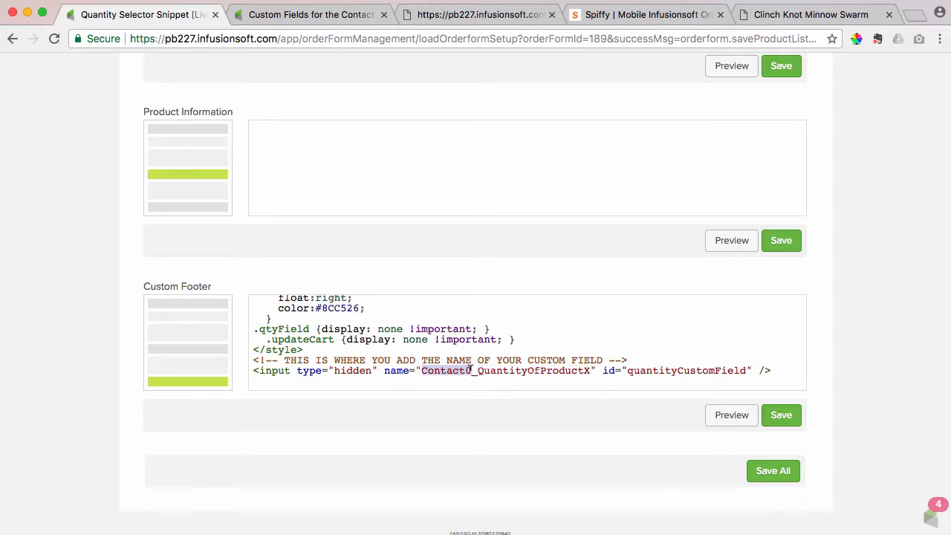
pyautogui.click(476, 370)
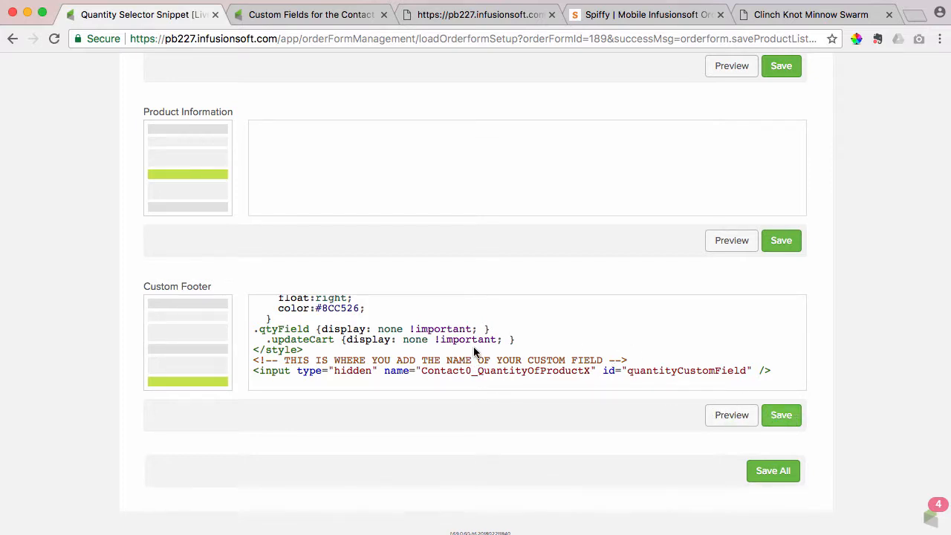
# - Remove the blank space before the radio button selector comment at the start of the Custom Footer code
pyautogui.scroll(15, 476, 352)
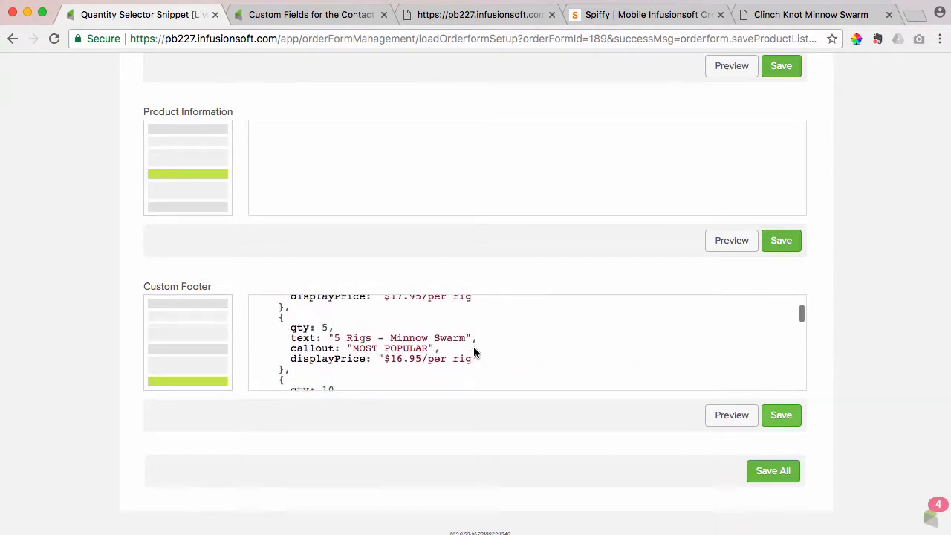
pyautogui.scroll(6, 475, 352)
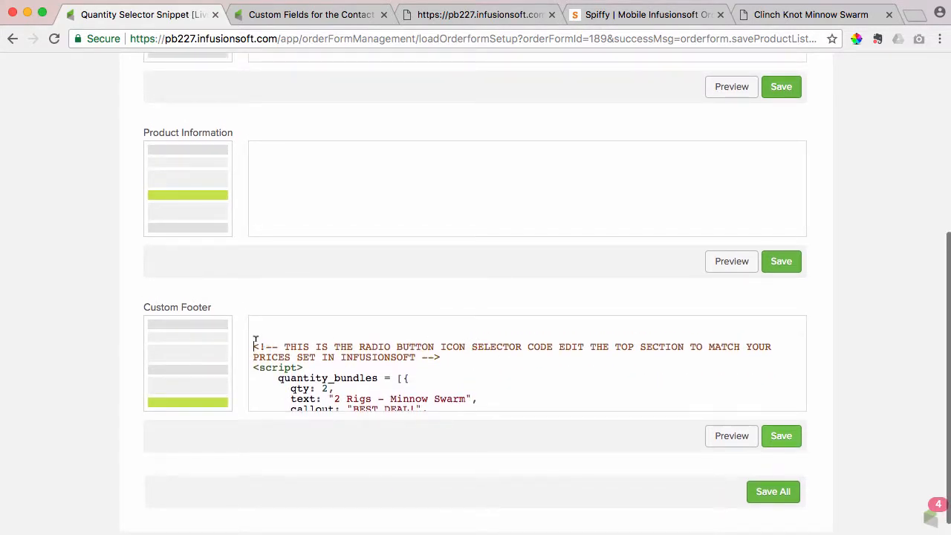
pyautogui.press('BackSpace')
pyautogui.press('BackSpace')
pyautogui.press('BackSpace')
pyautogui.press('BackSpace')
pyautogui.press('BackSpace')
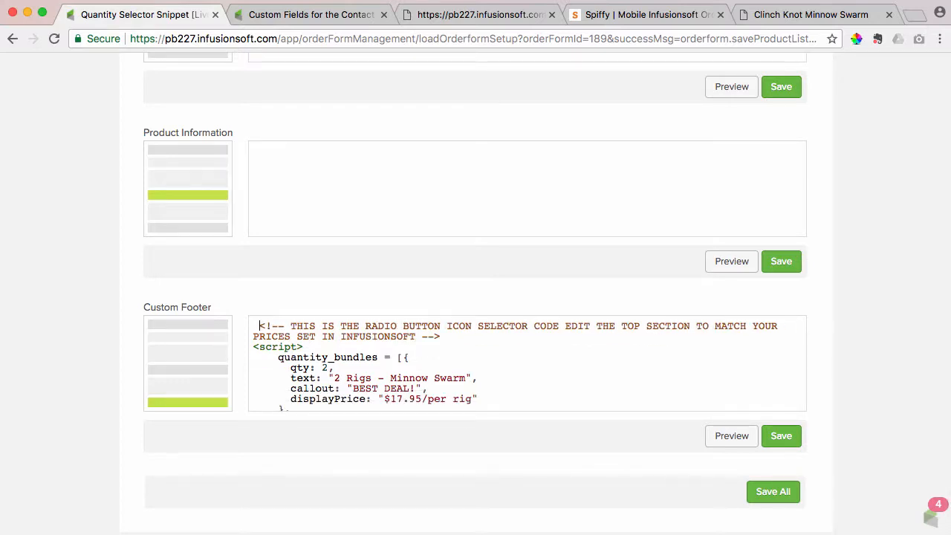
pyautogui.press('BackSpace')
# - Examine the quantity_bundles code, including each bundle's qty, text, callout and displayPrice values and its enclosing braces
pyautogui.scroll(-1, 389, 356)
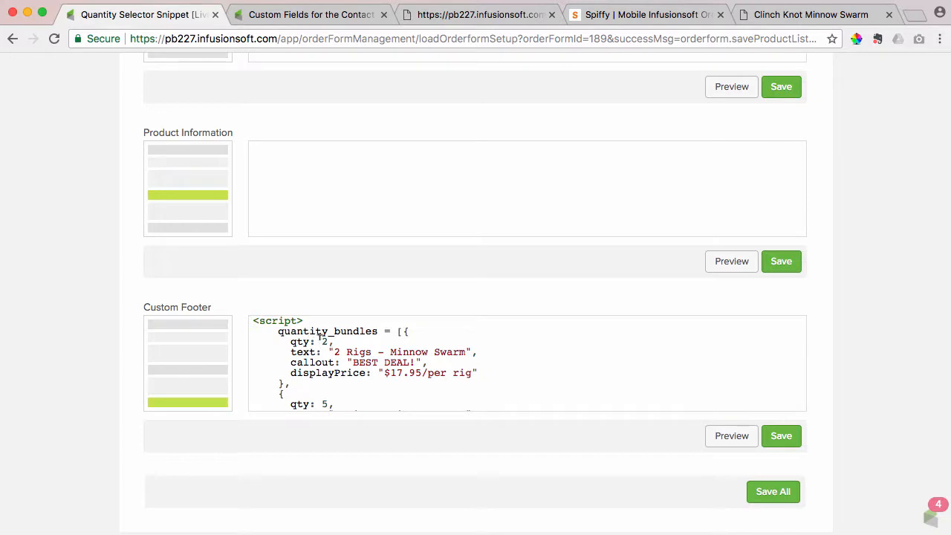
pyautogui.moveTo(280, 332); pyautogui.dragTo(379, 332)
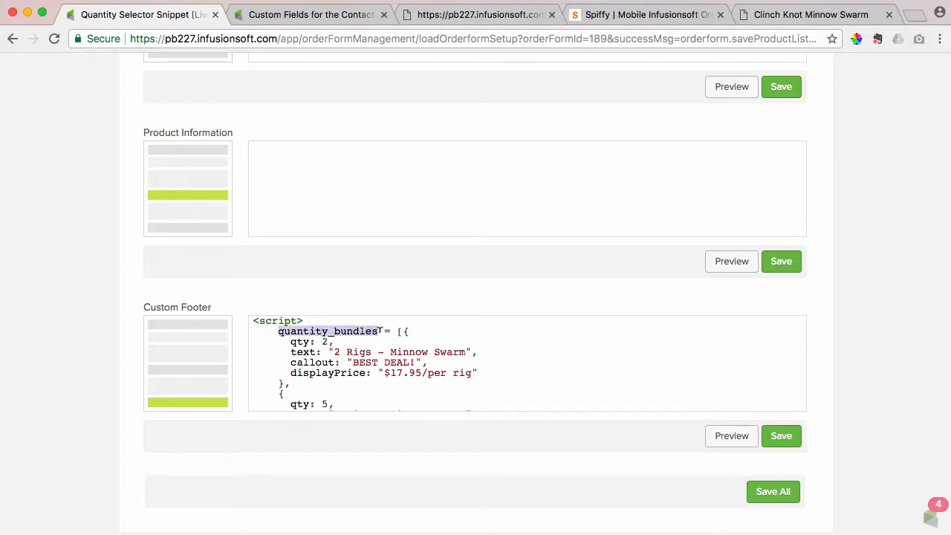
pyautogui.click(324, 341)
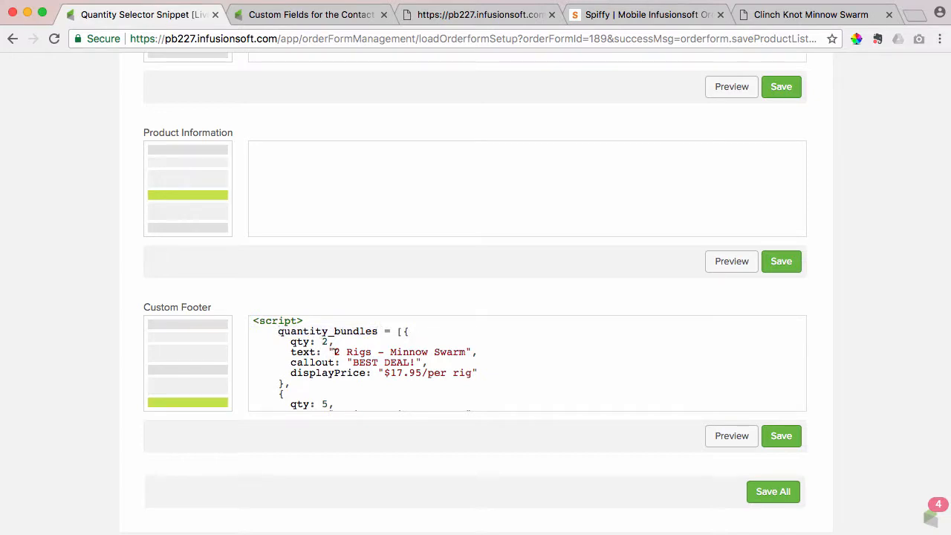
pyautogui.moveTo(335, 352); pyautogui.dragTo(467, 352)
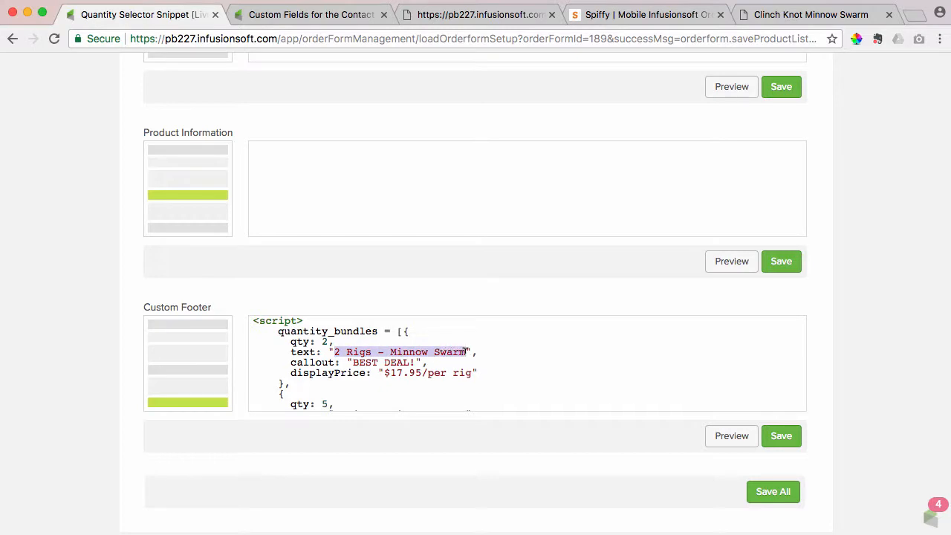
pyautogui.click(369, 372)
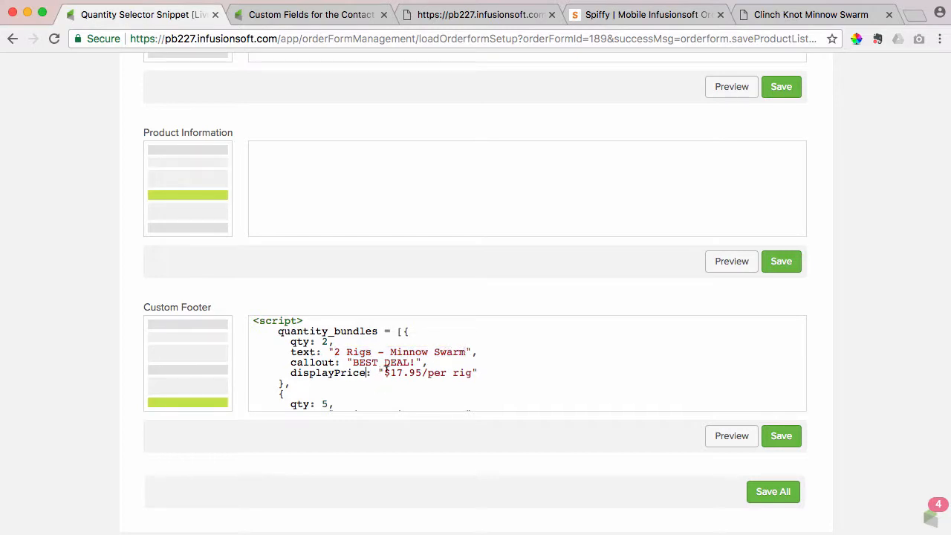
pyautogui.moveTo(384, 372); pyautogui.dragTo(471, 372)
pyautogui.click(473, 371)
pyautogui.scroll(-3, 321, 383)
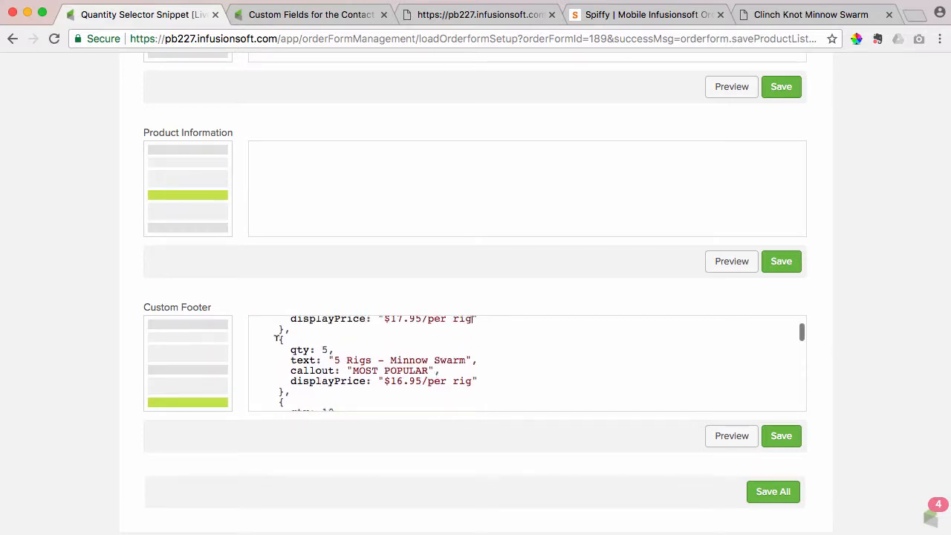
pyautogui.scroll(3, 276, 338)
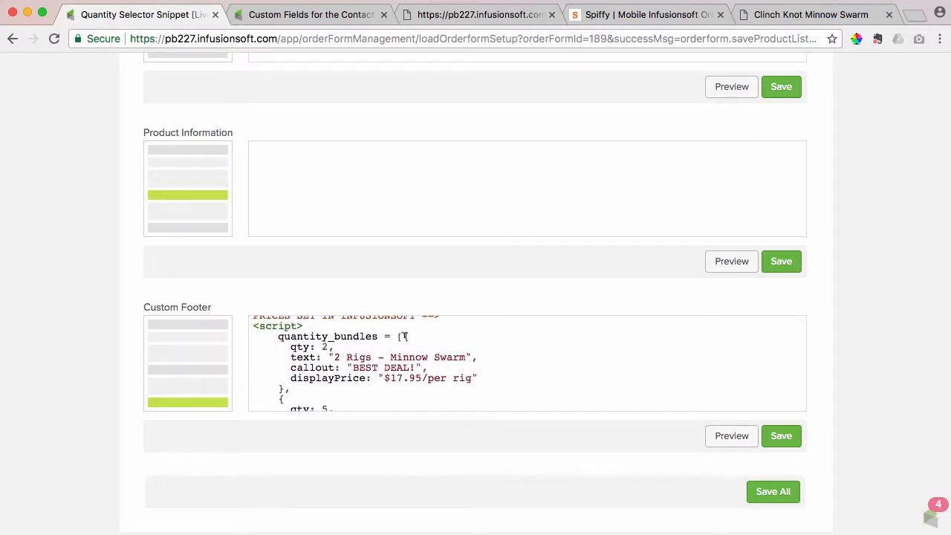
pyautogui.moveTo(404, 336); pyautogui.dragTo(477, 384)
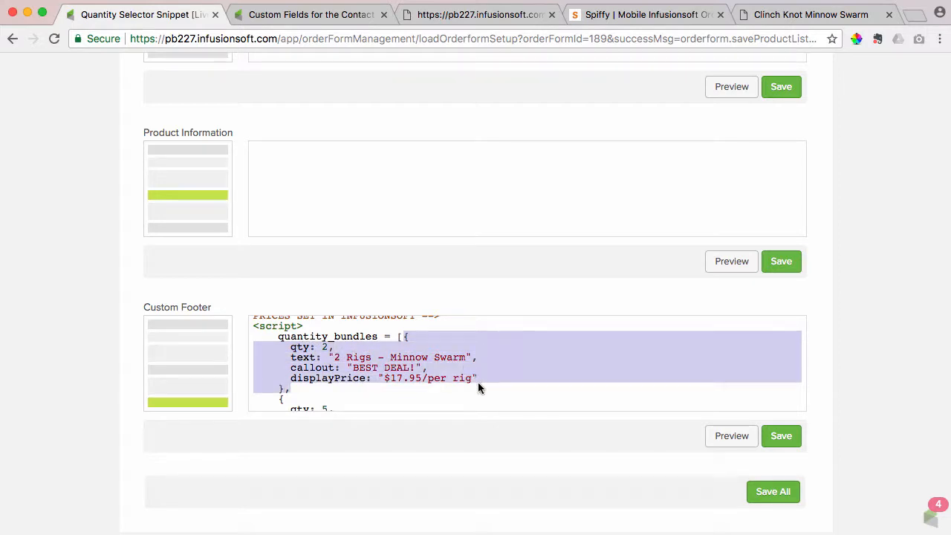
pyautogui.click(289, 388)
pyautogui.scroll(-2, 287, 386)
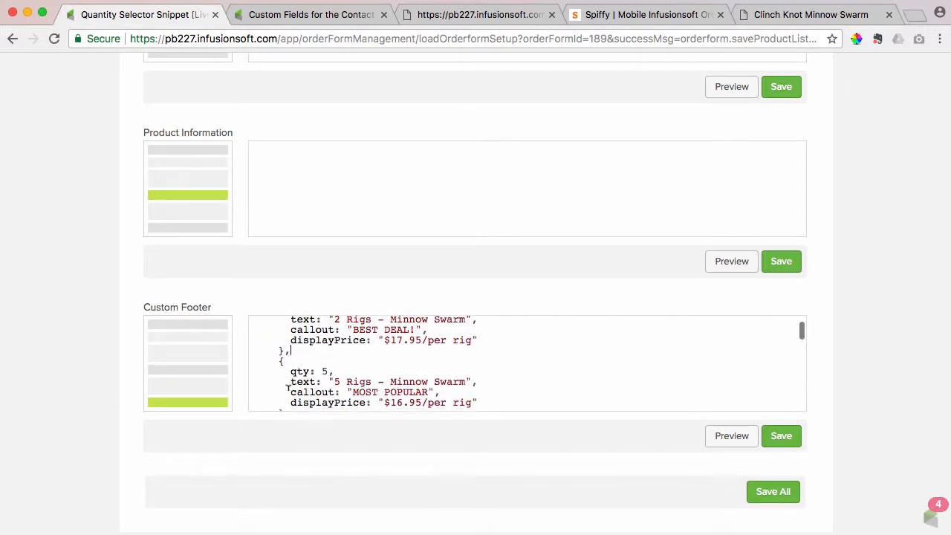
pyautogui.scroll(-2, 280, 359)
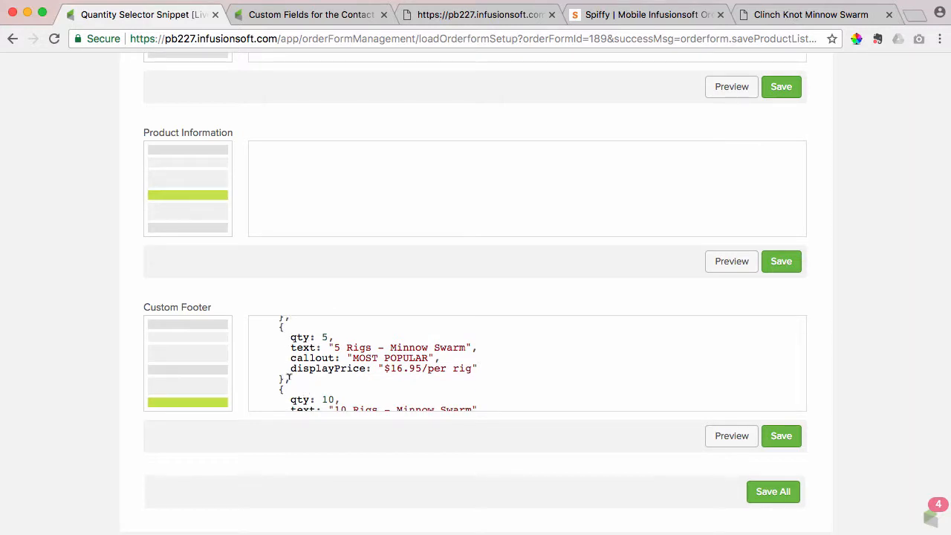
# - Copy the 5 Rigs bundle block and paste a duplicate of it above the 10 Rigs bundle
pyautogui.moveTo(288, 378); pyautogui.dragTo(270, 326)
pyautogui.press('super+c')
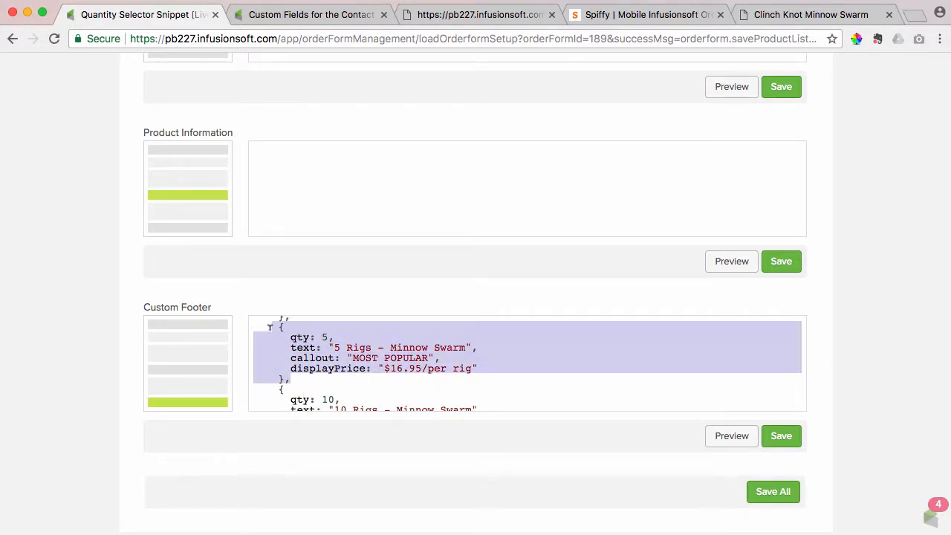
pyautogui.click(314, 383)
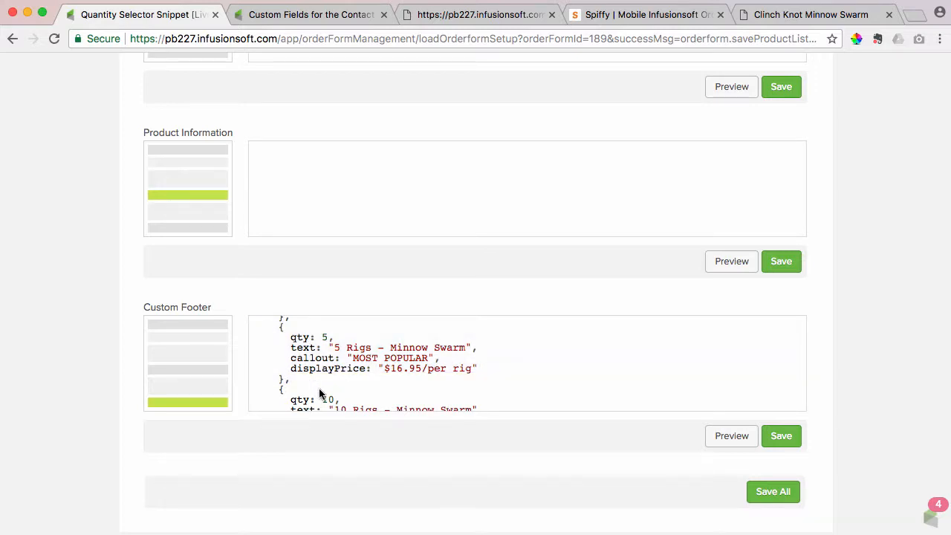
pyautogui.moveTo(291, 379); pyautogui.dragTo(279, 331)
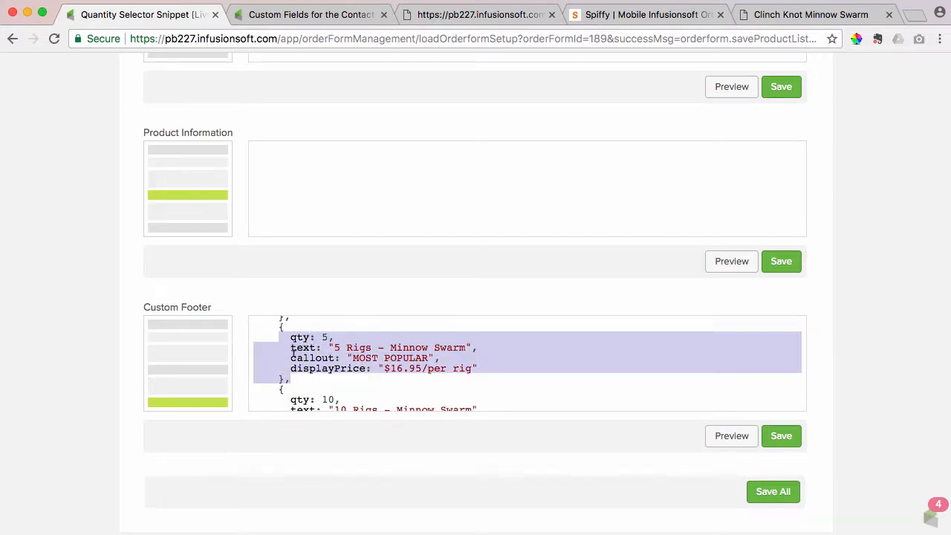
pyautogui.click(295, 378)
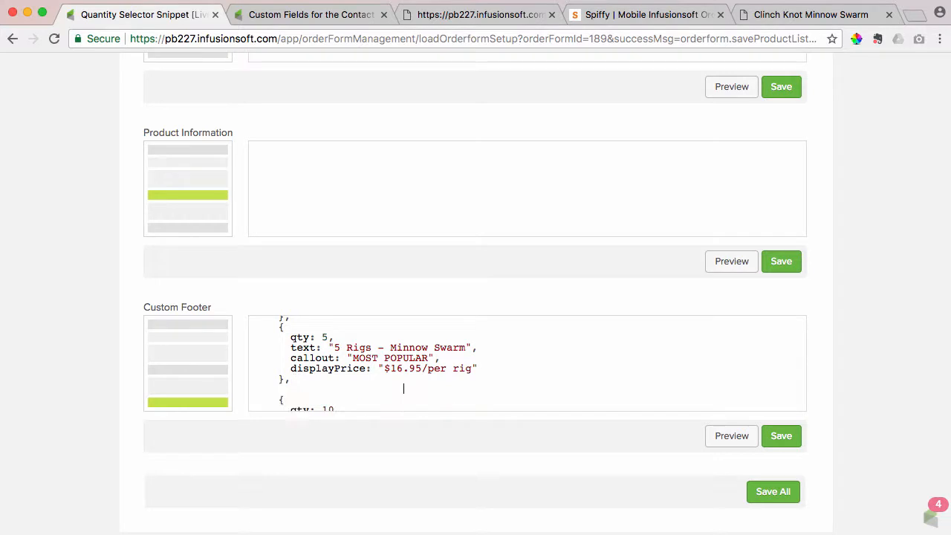
pyautogui.press('super+v')
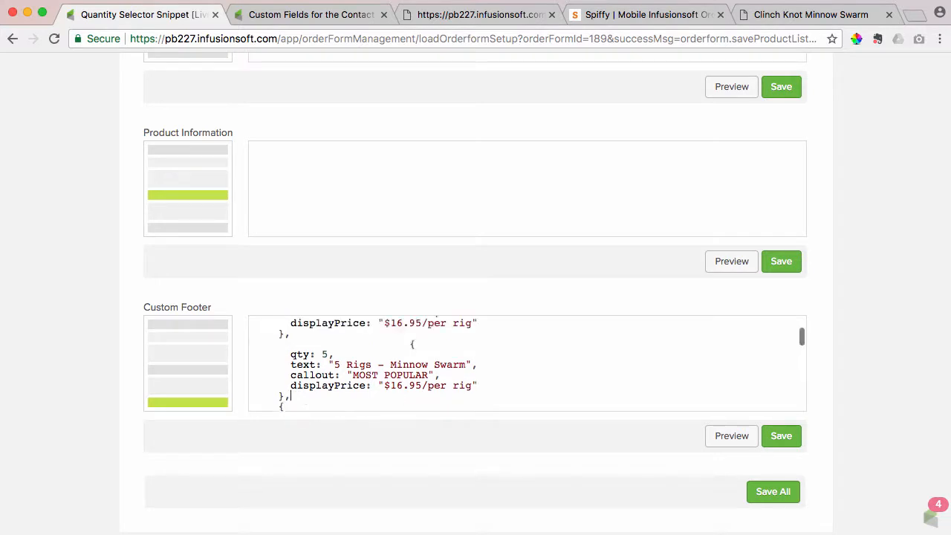
# - Change the duplicated bundle to quantity 7, "7 Rigs - Minnow Swarm" and "$16.55/per rig", and save the Custom Footer
pyautogui.click(341, 364)
pyautogui.press('BackSpace')
pyautogui.write('5')
pyautogui.click(782, 436)
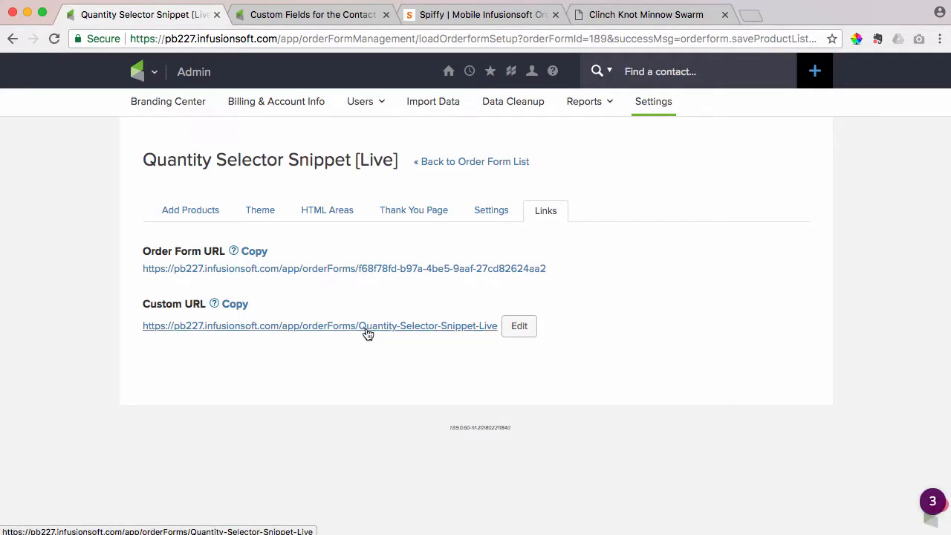
# - Open the order form's custom URL in a new tab and review its bundle options and order summary
pyautogui.keyDown('super'); pyautogui.click(201, 333); pyautogui.keyUp('super')
pyautogui.click(262, 20)
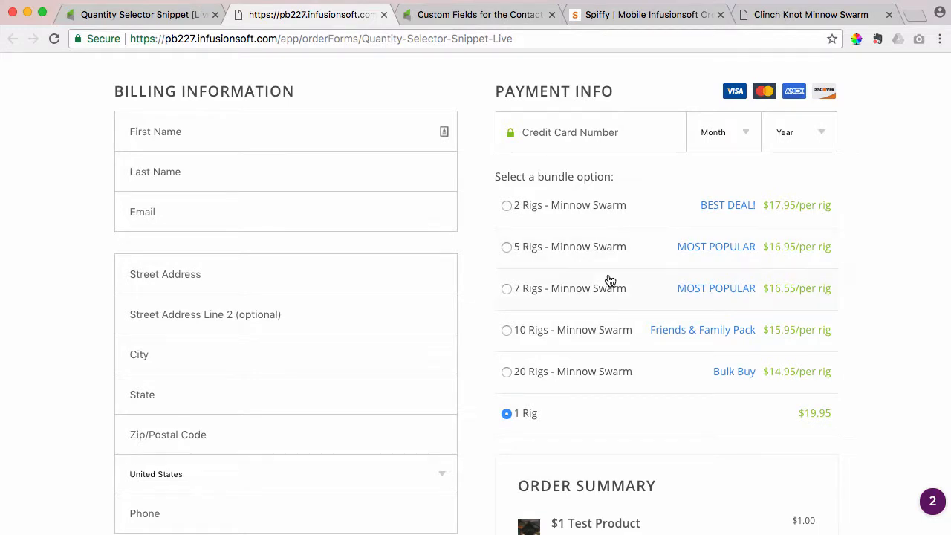
pyautogui.scroll(-3, 631, 373)
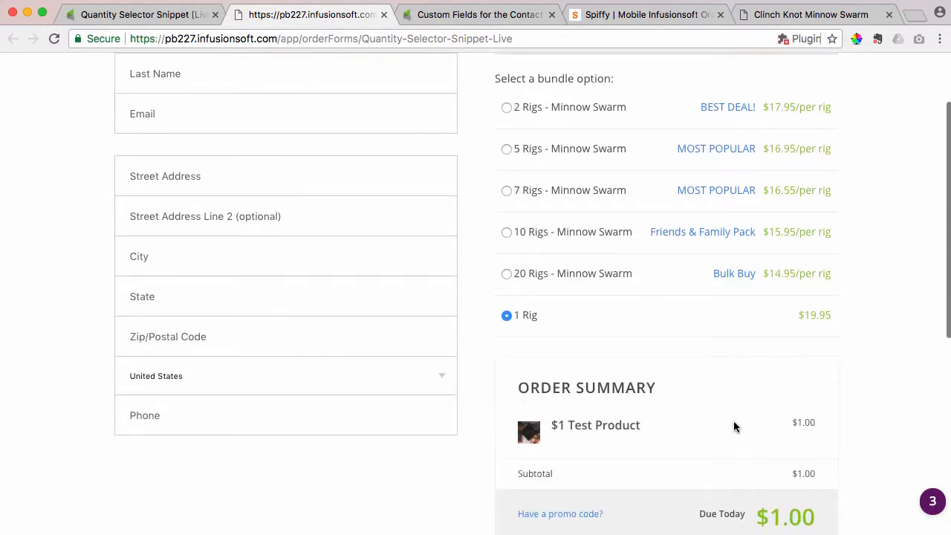
pyautogui.scroll(3, 733, 420)
# - Test the 10 Rigs, 20 Rigs and 7 Rigs bundles on the live order form, checking the order summary for each
pyautogui.click(618, 316)
pyautogui.scroll(-2, 619, 317)
pyautogui.scroll(-2, 620, 317)
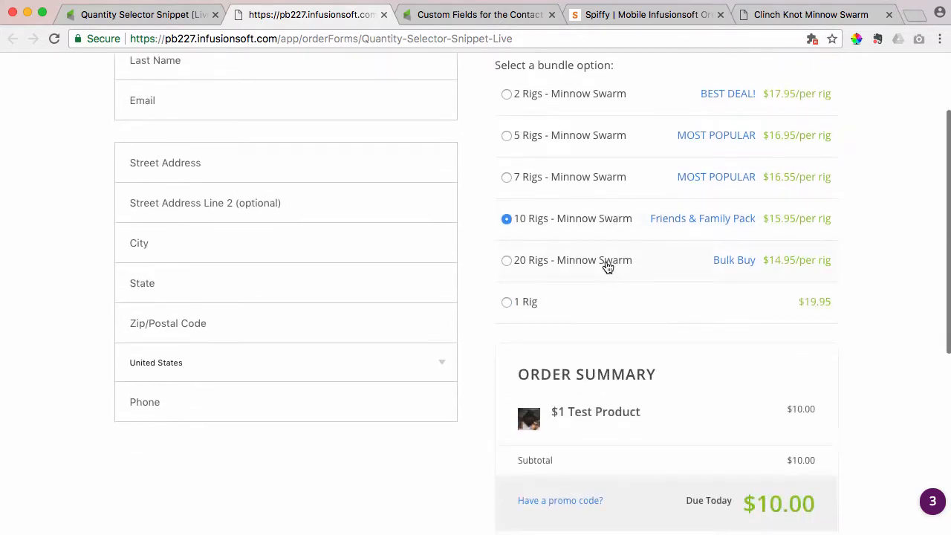
pyautogui.click(604, 266)
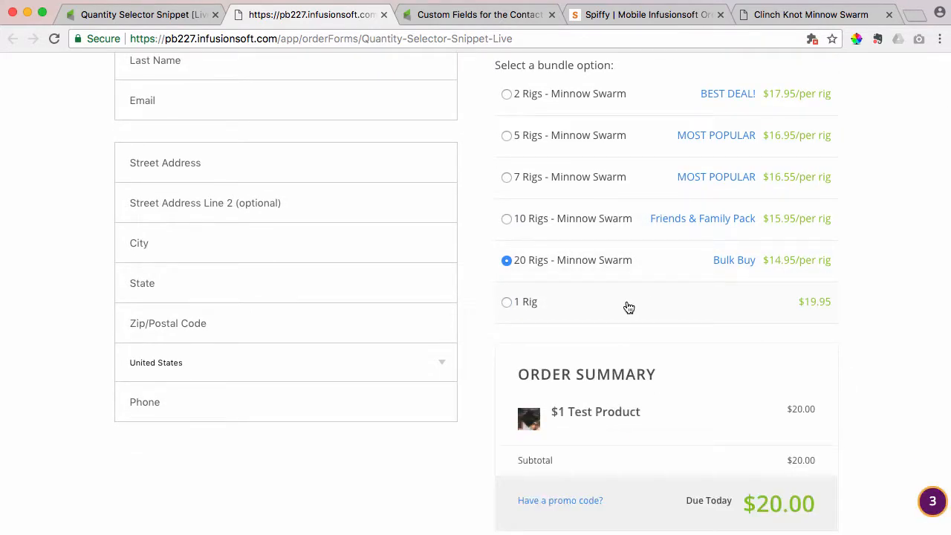
pyautogui.click(623, 179)
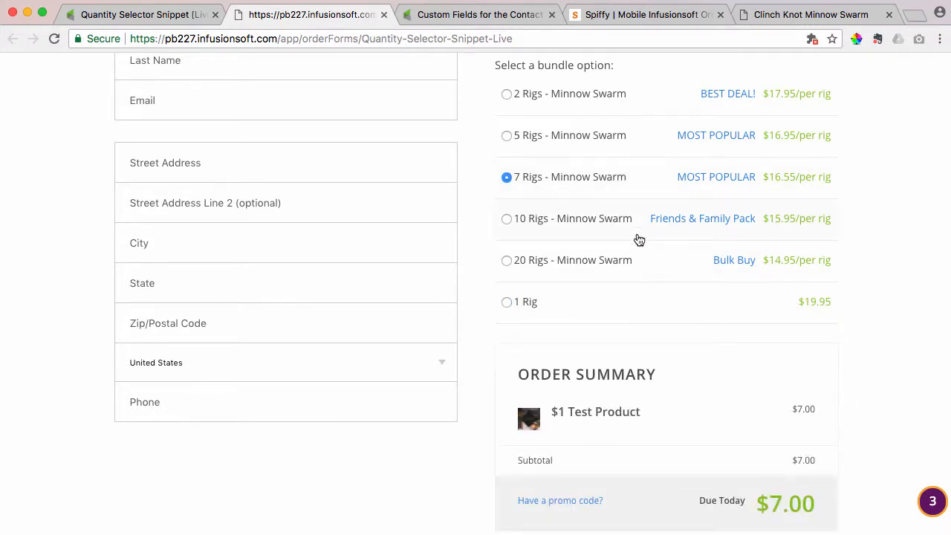
pyautogui.scroll(-5, 749, 307)
pyautogui.scroll(4, 792, 329)
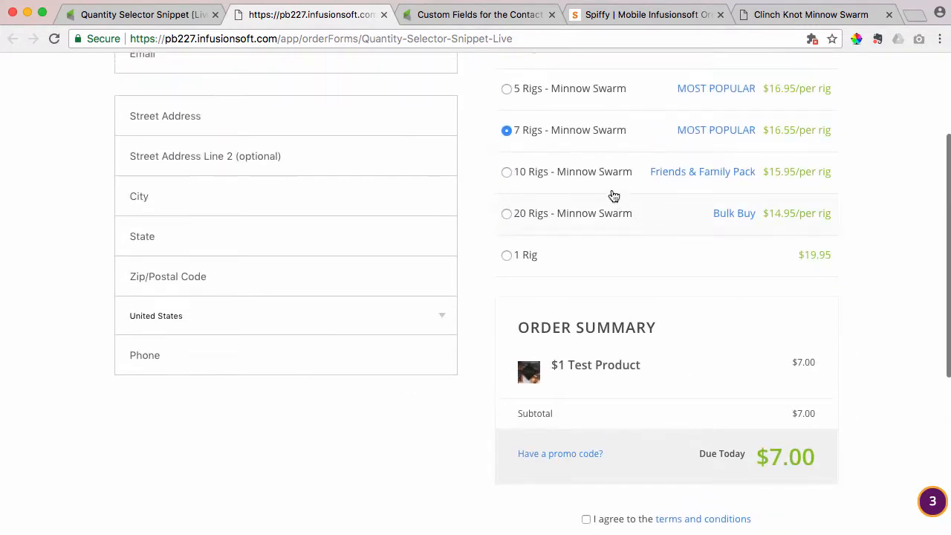
# - Reselect the 10 Rigs and 20 Rigs bundles, switch to 1 Rig, and return to the list of bundle options
pyautogui.click(614, 190)
pyautogui.click(598, 222)
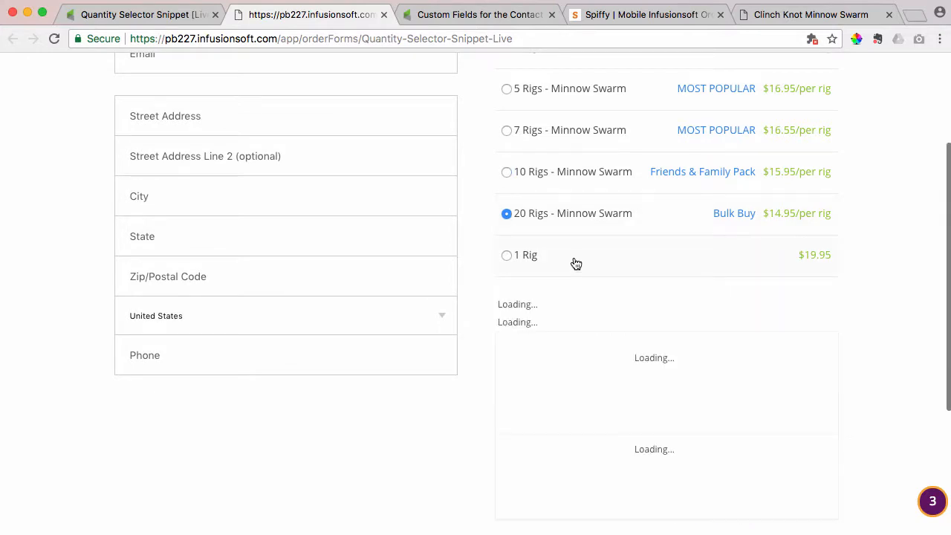
pyautogui.click(576, 266)
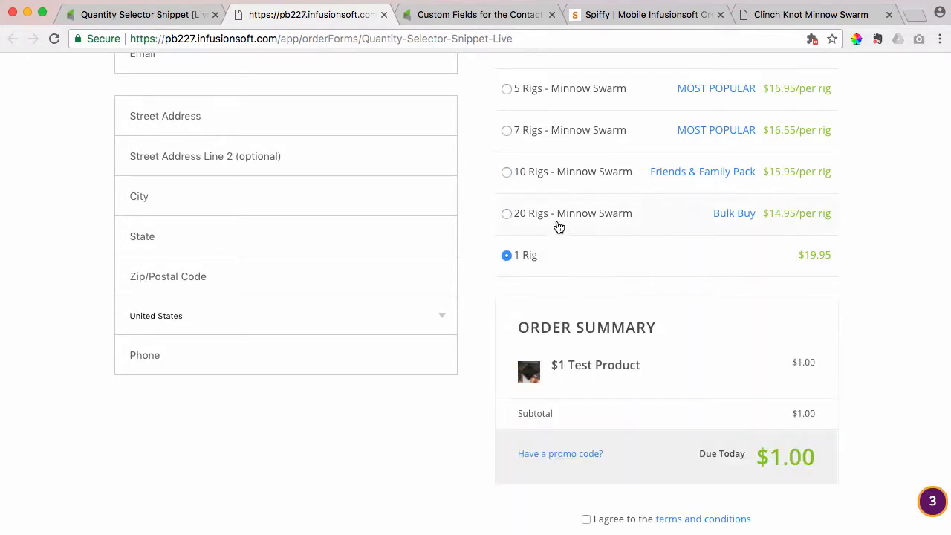
pyautogui.scroll(3, 589, 258)
pyautogui.scroll(1, 590, 259)
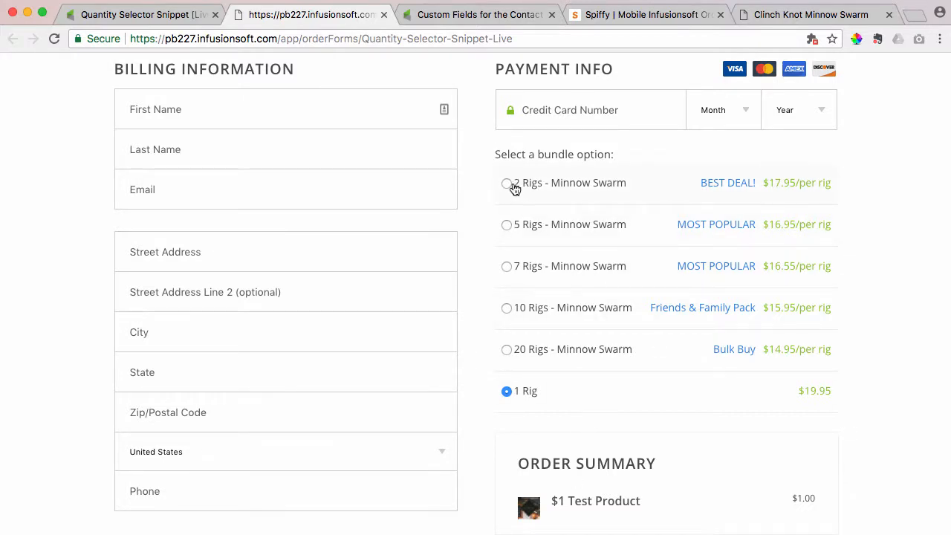
# - Set the $1 Test Product's quantity to 2 on the Quantity Selector Snippet order form and save the product list
pyautogui.click(117, 17)
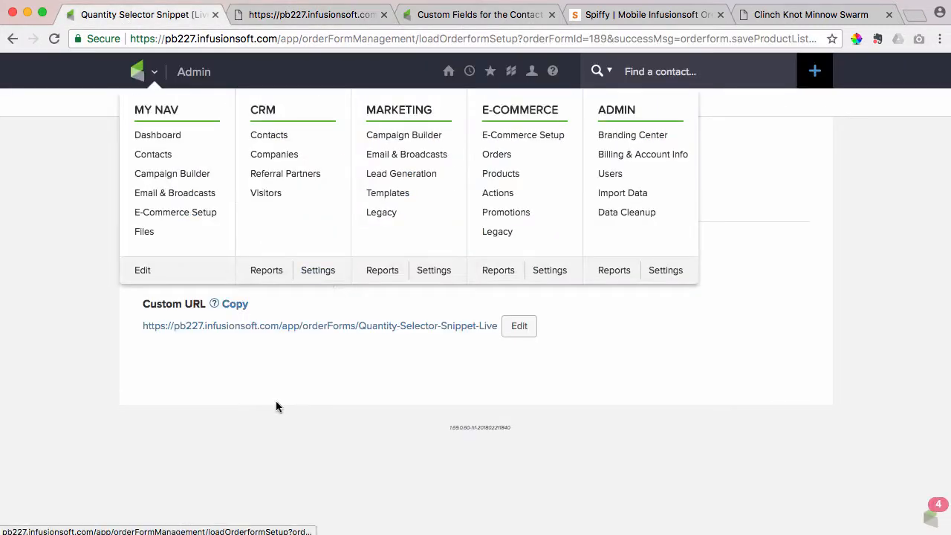
pyautogui.click(182, 212)
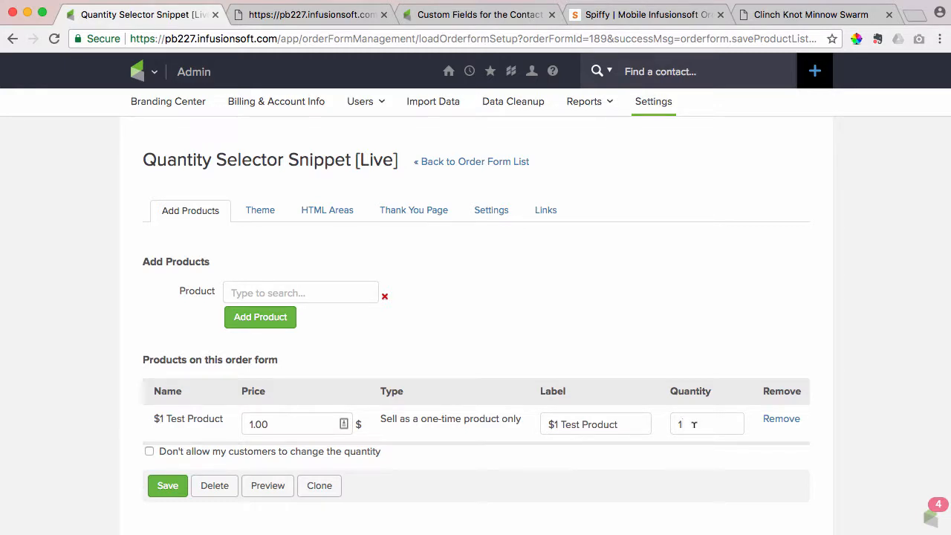
pyautogui.write('2')
pyautogui.click(660, 474)
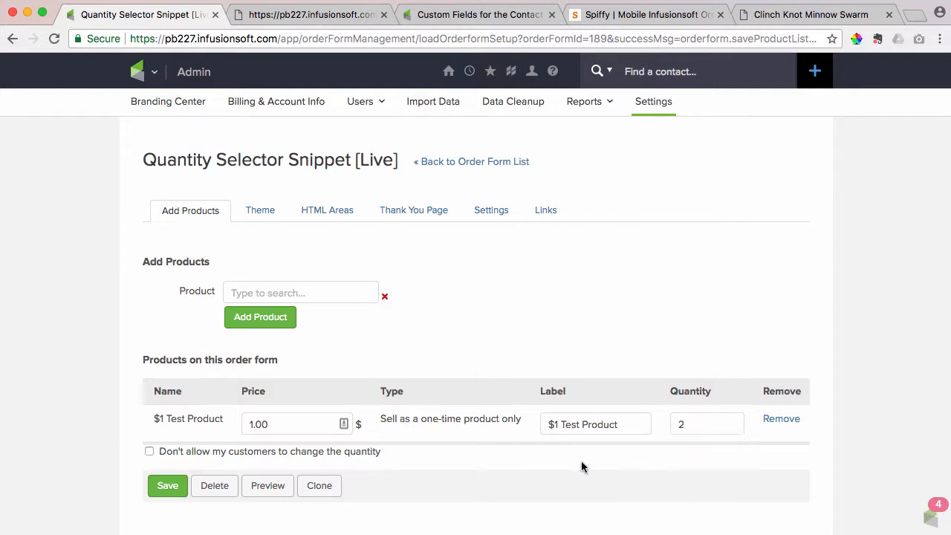
pyautogui.click(164, 486)
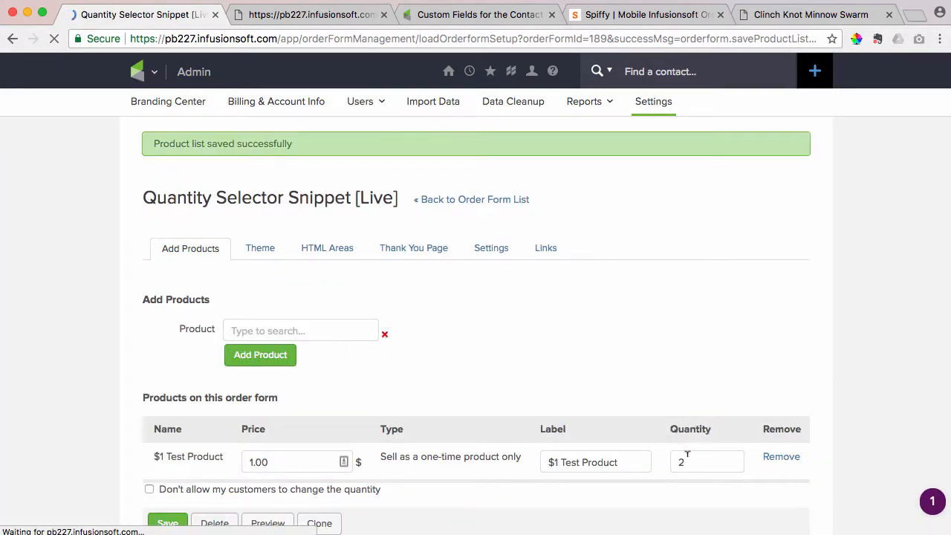
# - Close the old live form tab, reopen the form from its Order Form URL, and reload it to check the preselected bundle
pyautogui.click(310, 20)
pyautogui.click(384, 14)
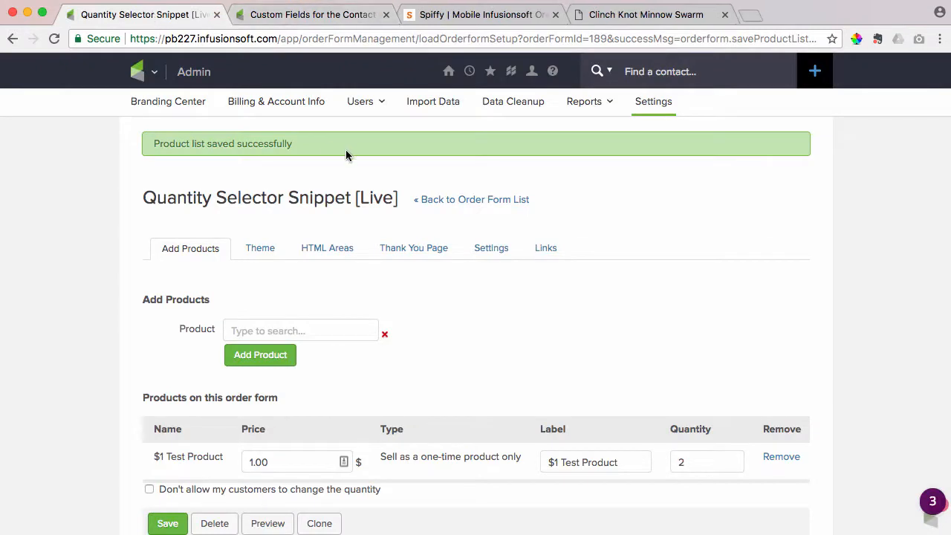
pyautogui.click(543, 214)
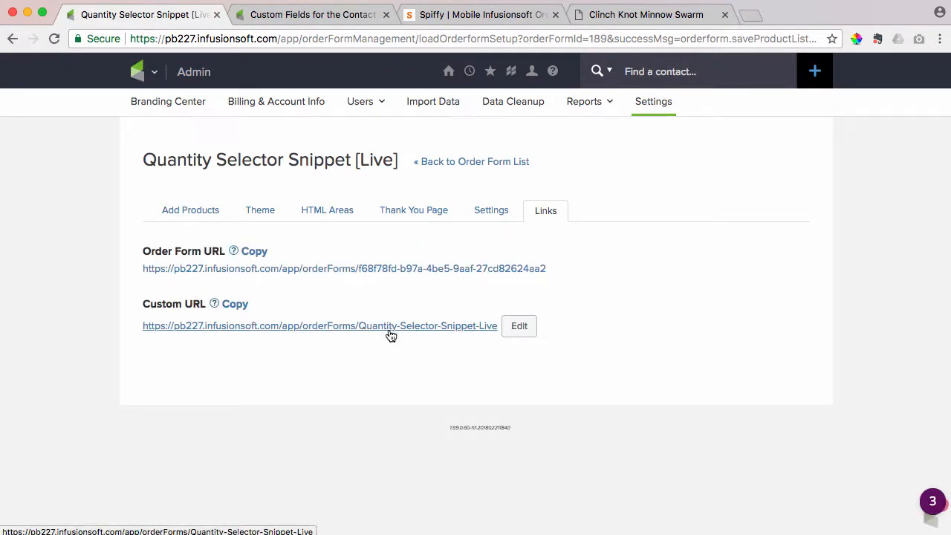
pyautogui.click(389, 331)
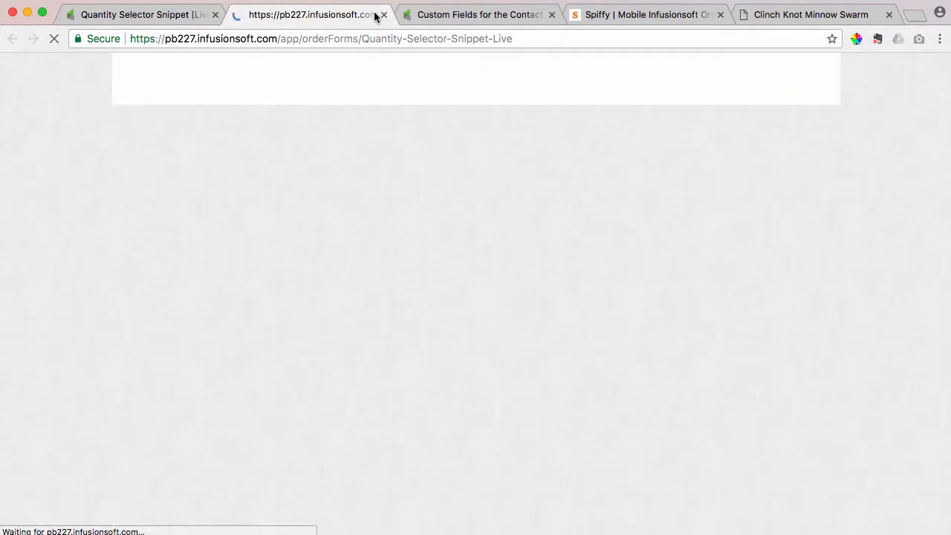
pyautogui.click(384, 15)
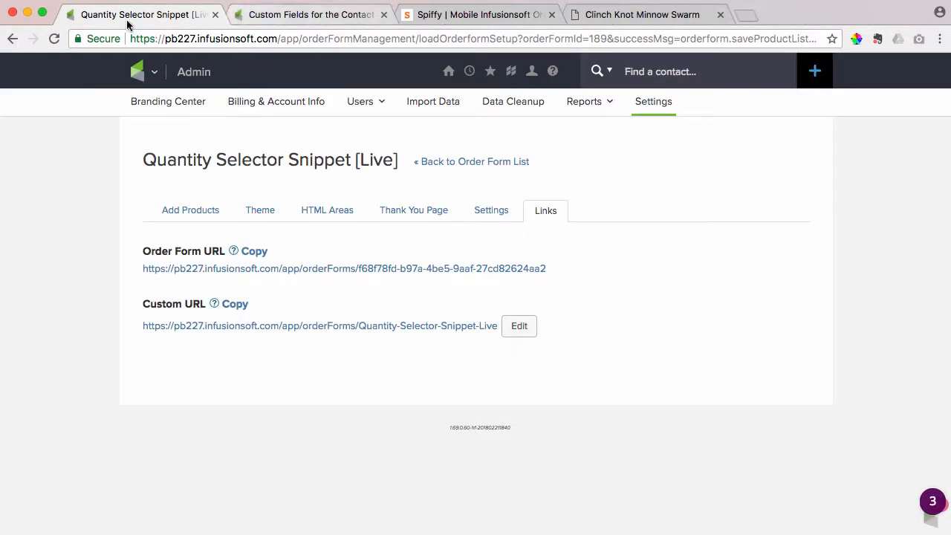
pyautogui.moveTo(148, 71)
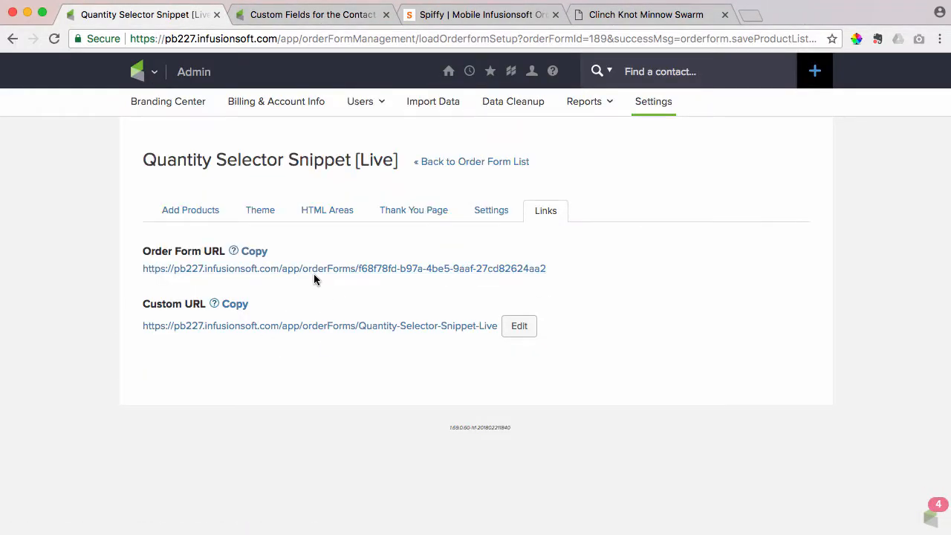
pyautogui.keyDown('super'); pyautogui.click(304, 269); pyautogui.keyUp('super')
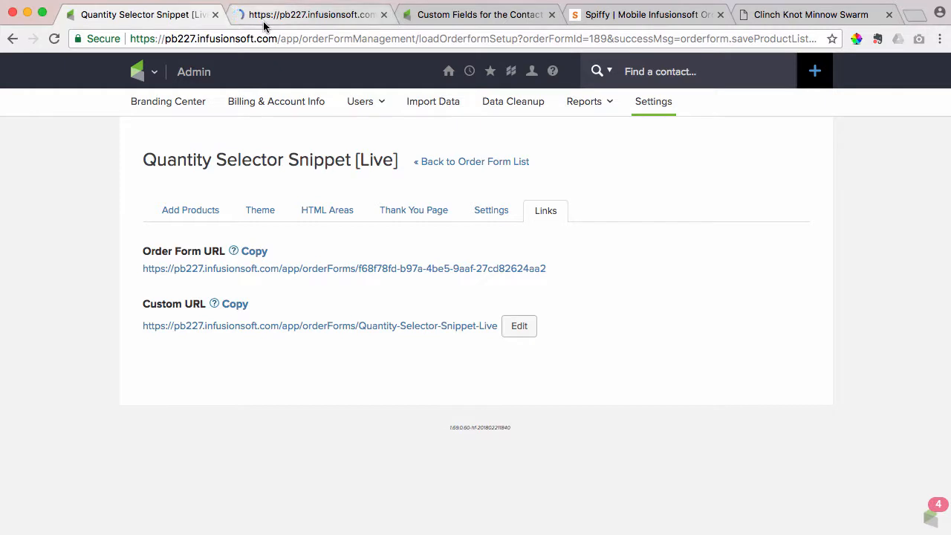
pyautogui.click(266, 16)
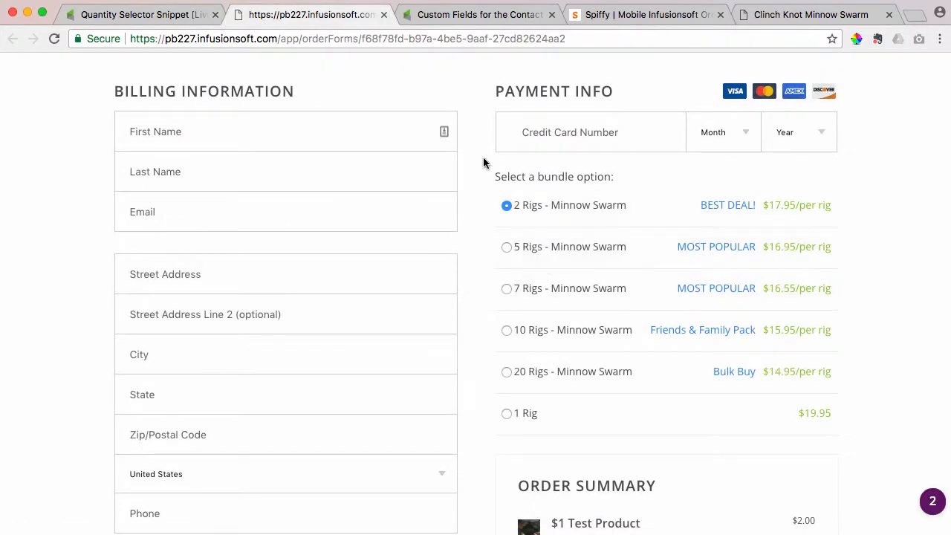
pyautogui.press('super+r')
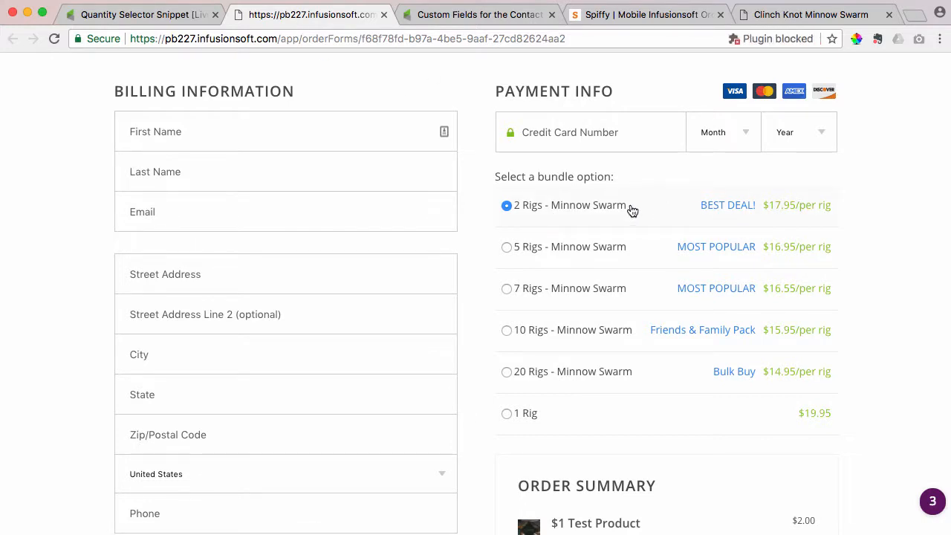
# - Examine the bundle entries in the form's Custom Footer code, highlighting the displayPrice text of the 7 Rigs bundle
pyautogui.click(116, 17)
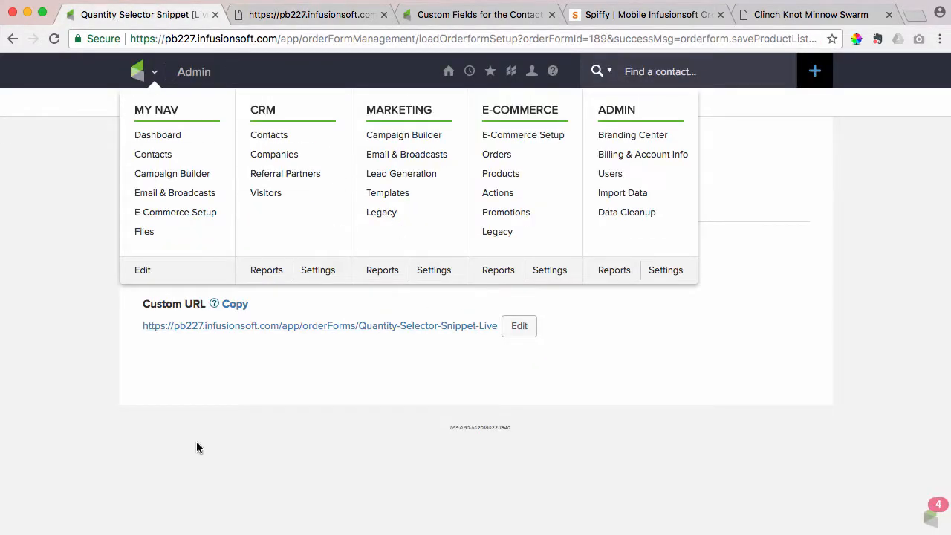
pyautogui.click(325, 216)
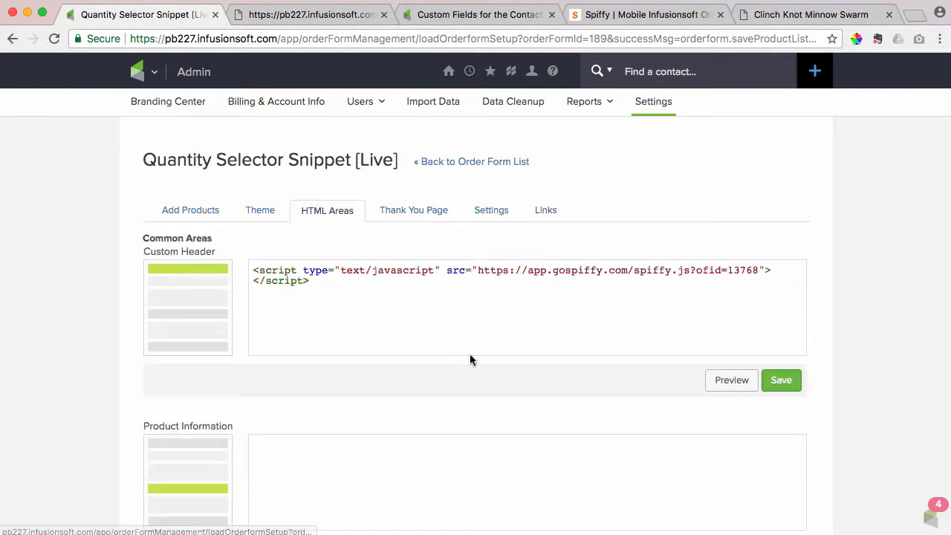
pyautogui.scroll(-5, 541, 407)
pyautogui.scroll(-2, 541, 406)
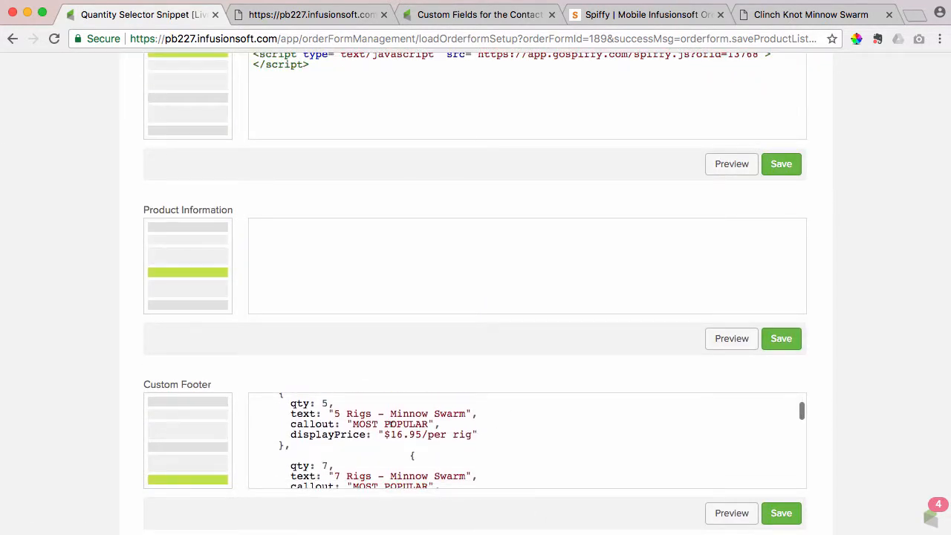
pyautogui.scroll(1, 447, 435)
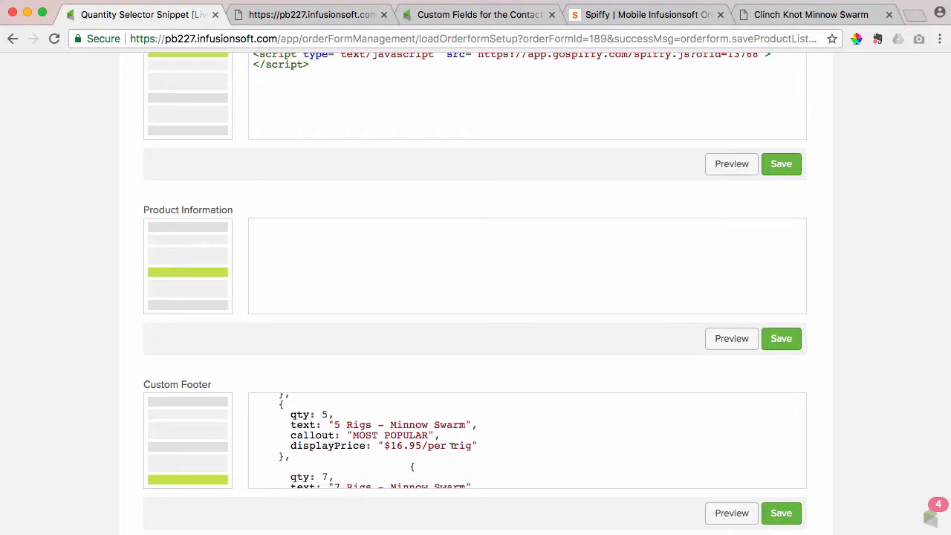
pyautogui.scroll(-5, 468, 446)
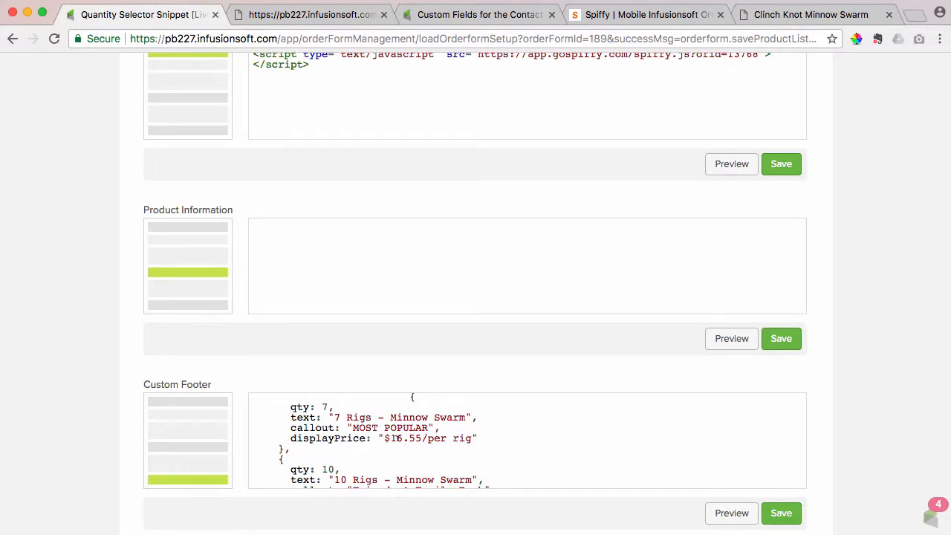
pyautogui.moveTo(383, 438); pyautogui.dragTo(454, 439)
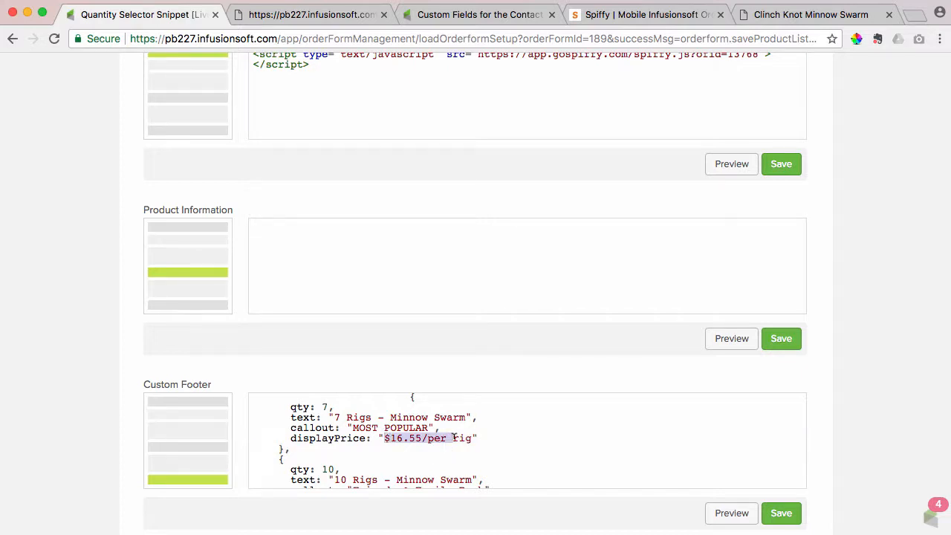
pyautogui.click(454, 438)
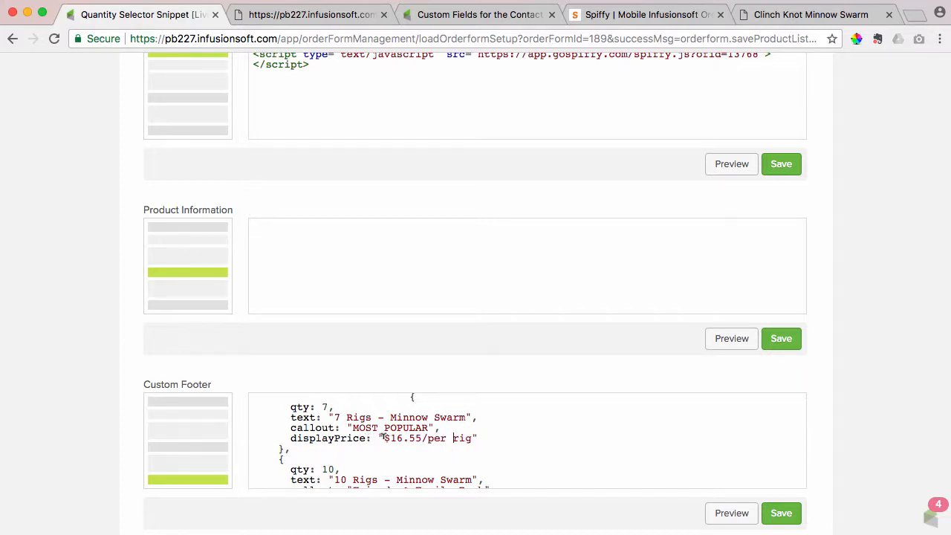
pyautogui.moveTo(382, 438); pyautogui.dragTo(472, 437)
pyautogui.click(473, 436)
pyautogui.moveTo(384, 438); pyautogui.dragTo(478, 438)
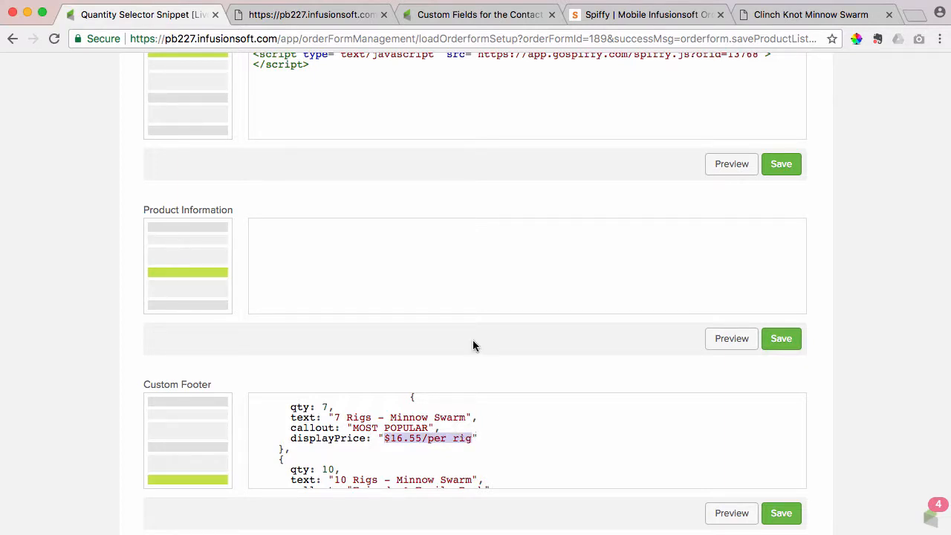
# - Open Discounts, Free Trials & Upsells in E-Commerce Setup and look over the promotion types and existing promotions
pyautogui.click(450, 16)
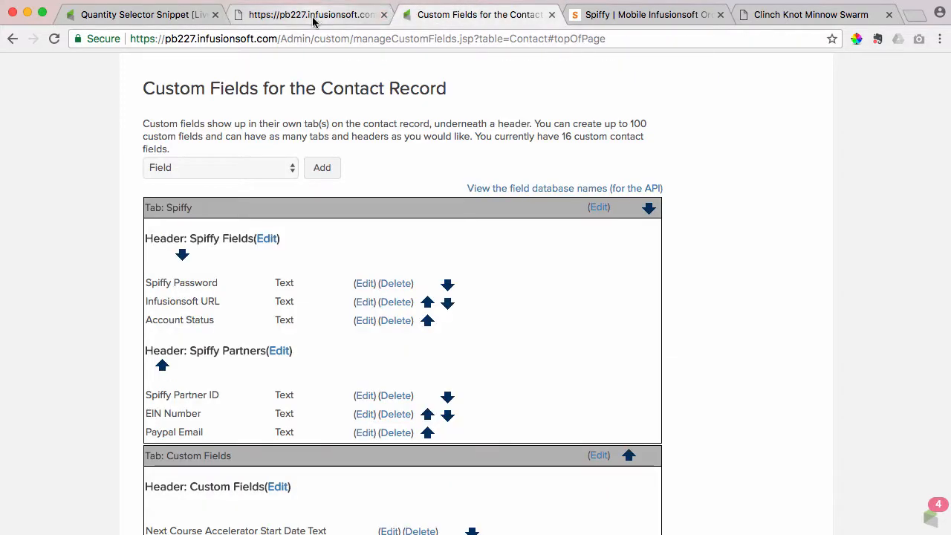
pyautogui.click(130, 15)
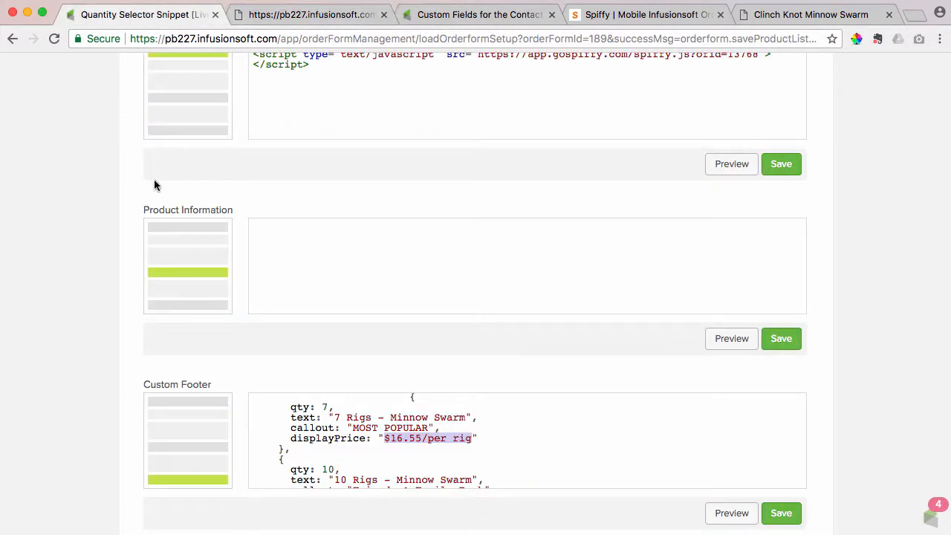
pyautogui.scroll(3, 154, 179)
pyautogui.click(138, 72)
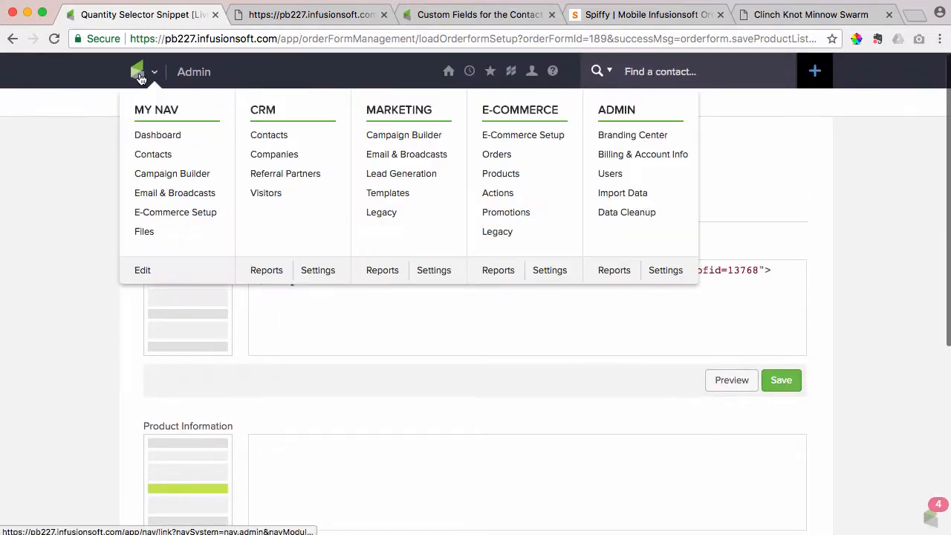
pyautogui.click(507, 136)
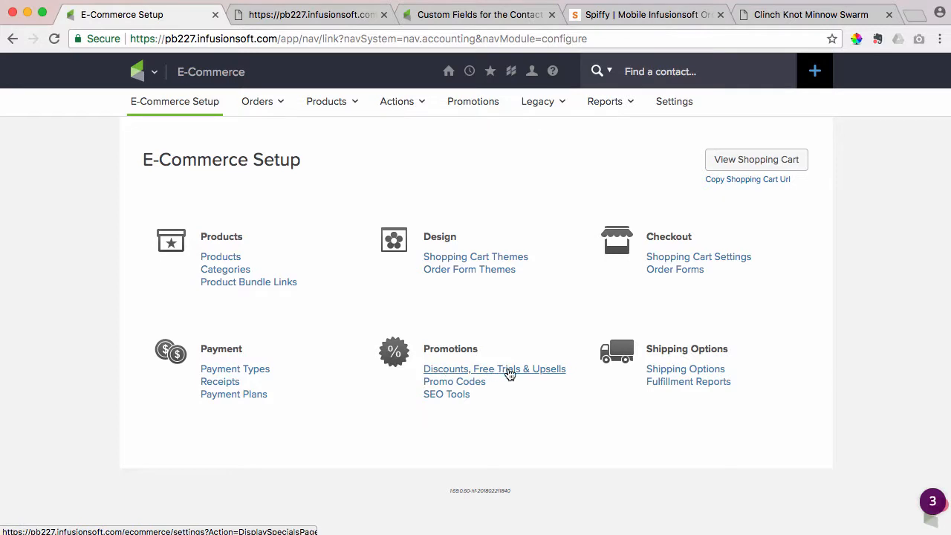
pyautogui.click(510, 371)
pyautogui.click(743, 157)
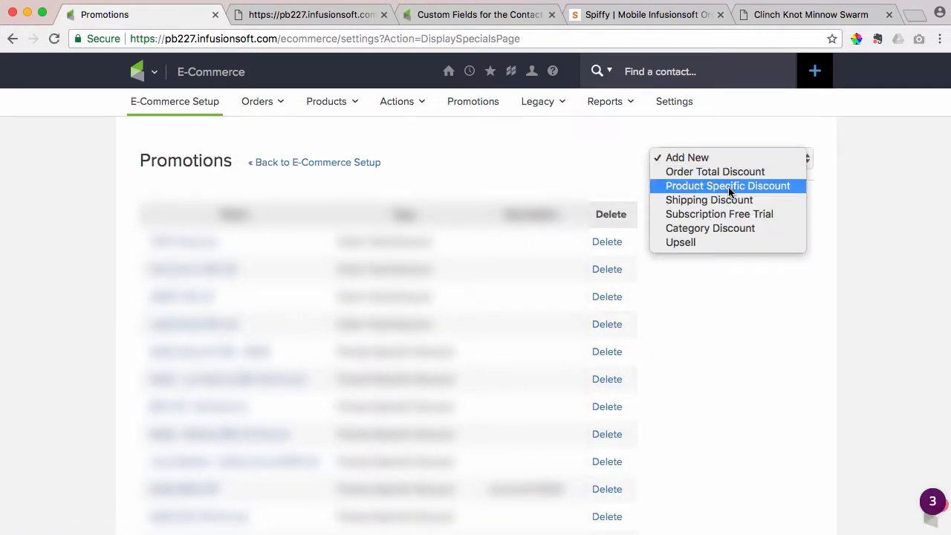
pyautogui.click(738, 356)
pyautogui.scroll(-5, 737, 356)
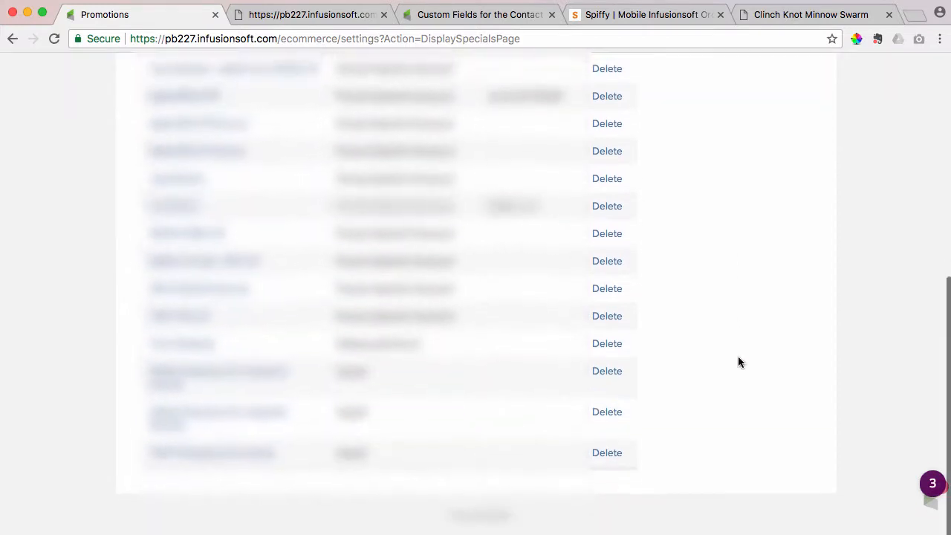
pyautogui.scroll(2, 206, 479)
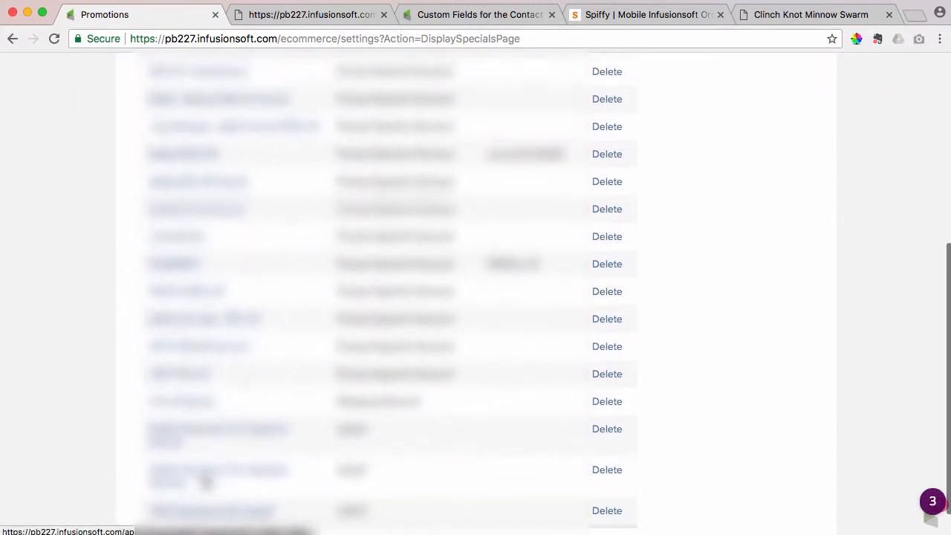
# - Open the "TEST 10% off" product discount and review its product, discount amount and quantity criteria, glancing at the live order form
pyautogui.click(187, 386)
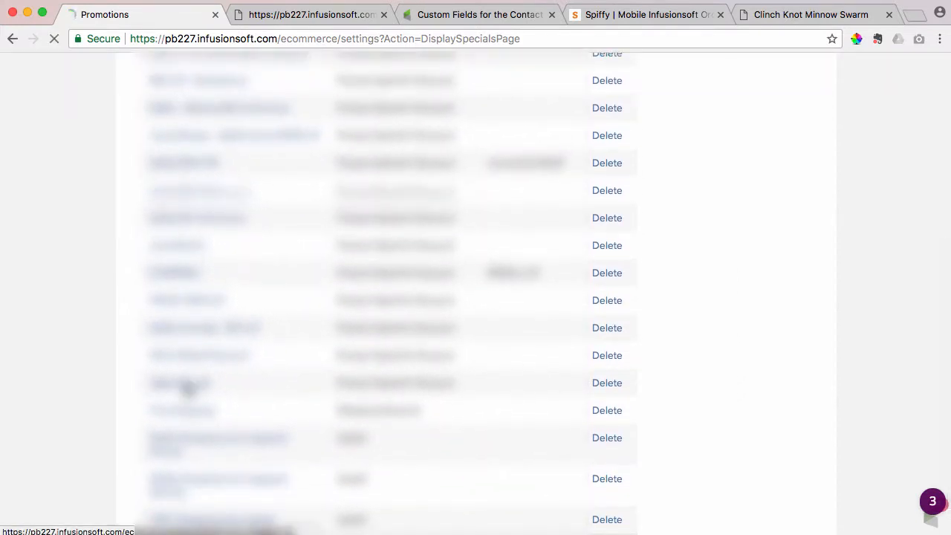
pyautogui.scroll(-3, 369, 348)
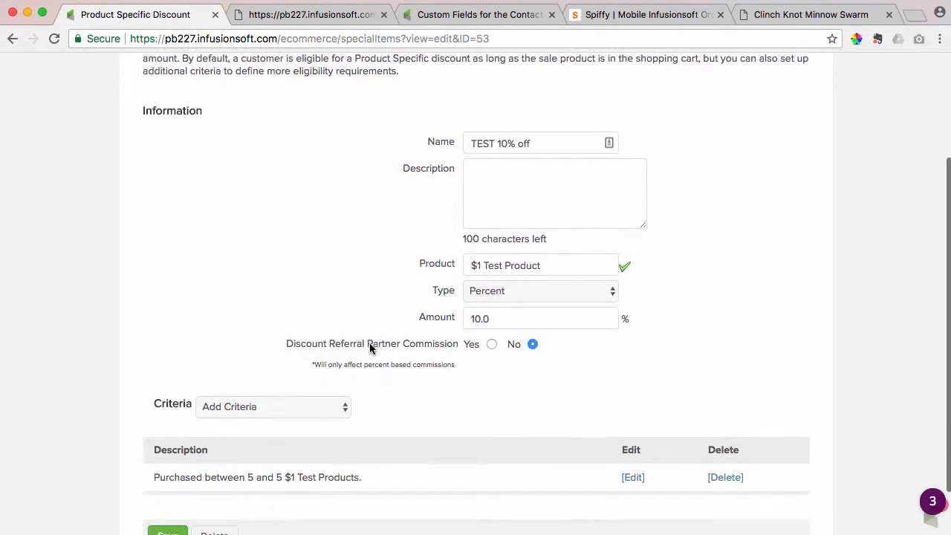
pyautogui.scroll(3, 370, 349)
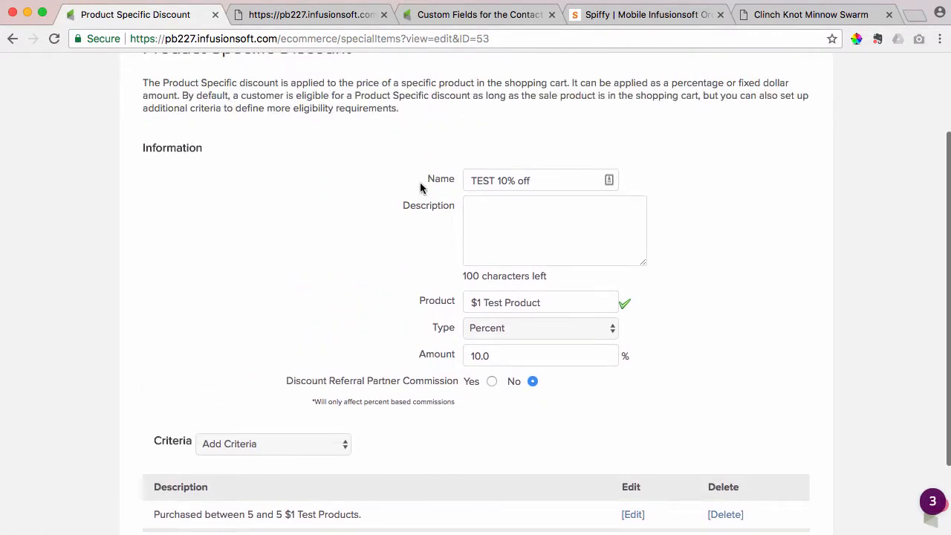
pyautogui.scroll(-3, 385, 337)
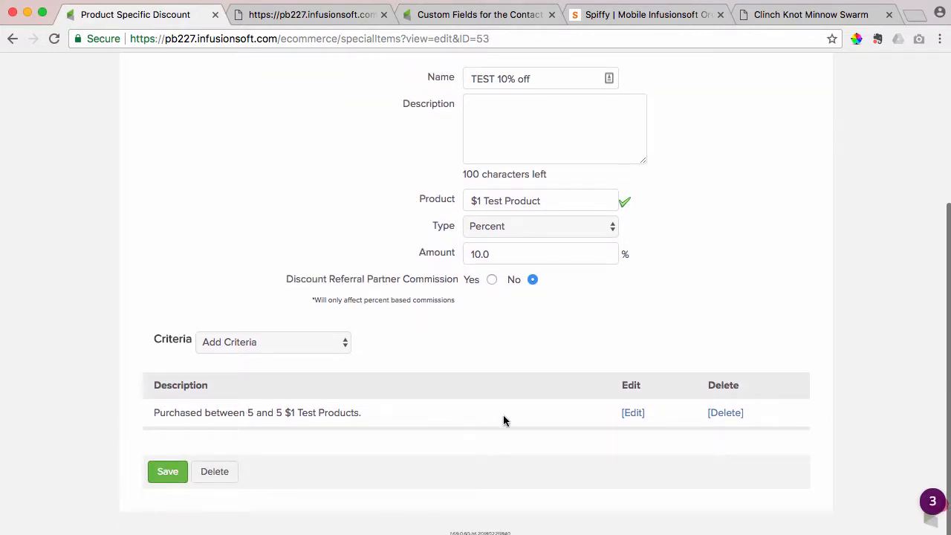
pyautogui.scroll(1, 438, 277)
pyautogui.scroll(1, 438, 277)
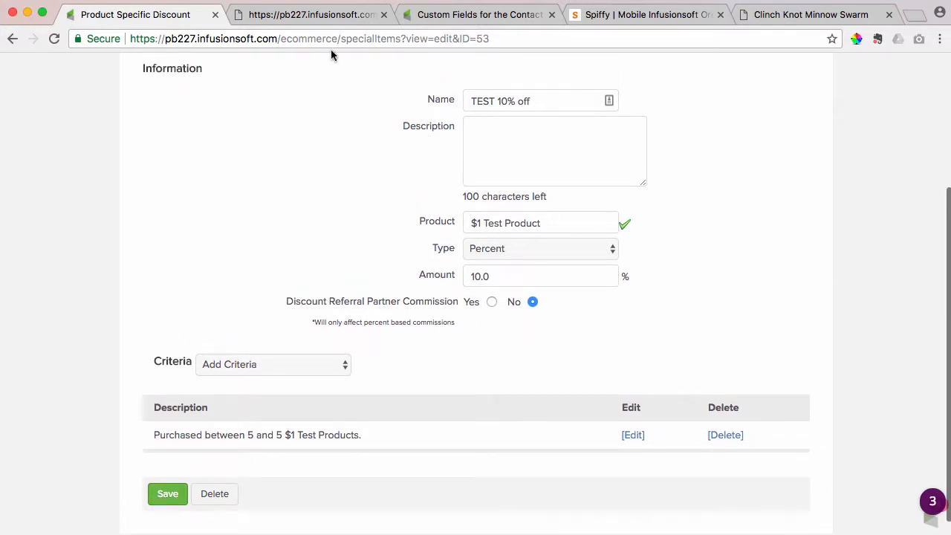
pyautogui.click(312, 15)
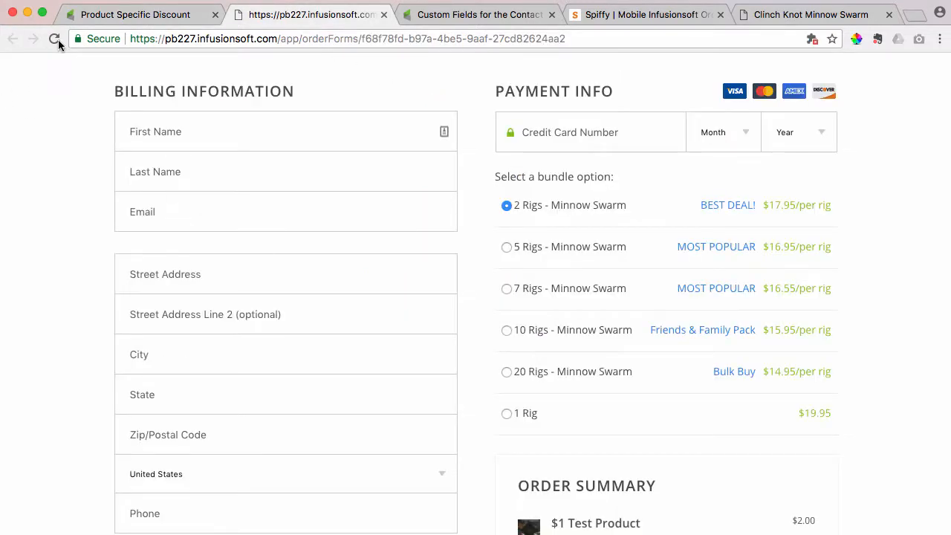
pyautogui.click(89, 21)
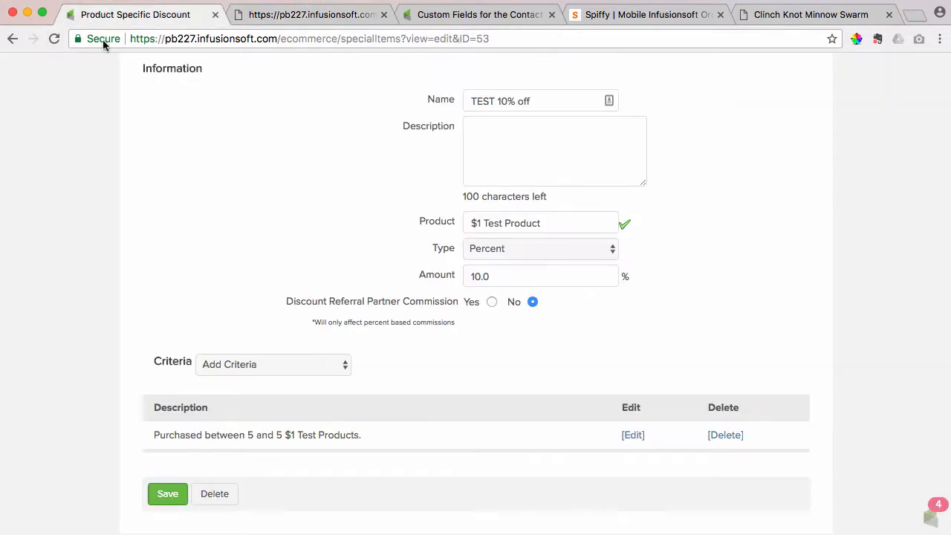
pyautogui.scroll(3, 442, 238)
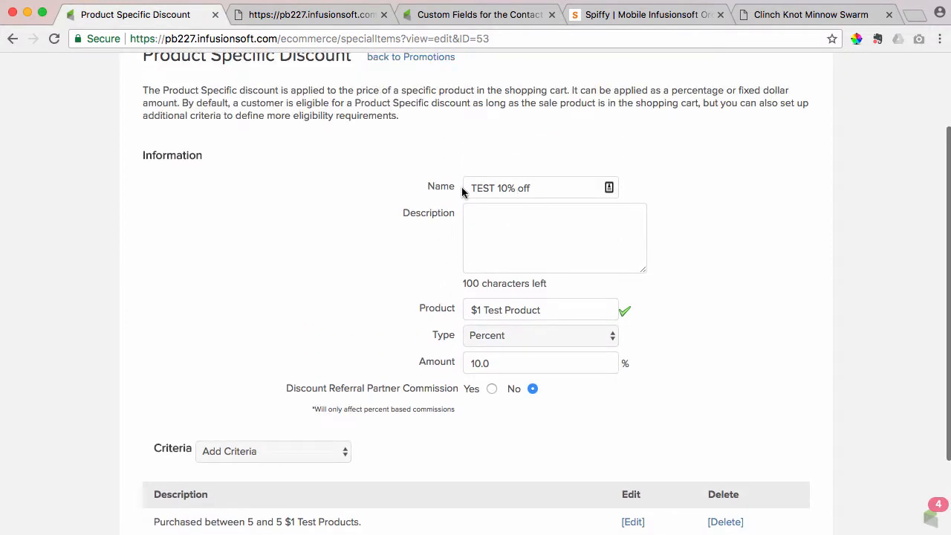
# - Open the purchase criteria of the "TEST 10% off" discount, review its product and minimum and maximum quantities, and close it without changes
pyautogui.scroll(-3, 195, 431)
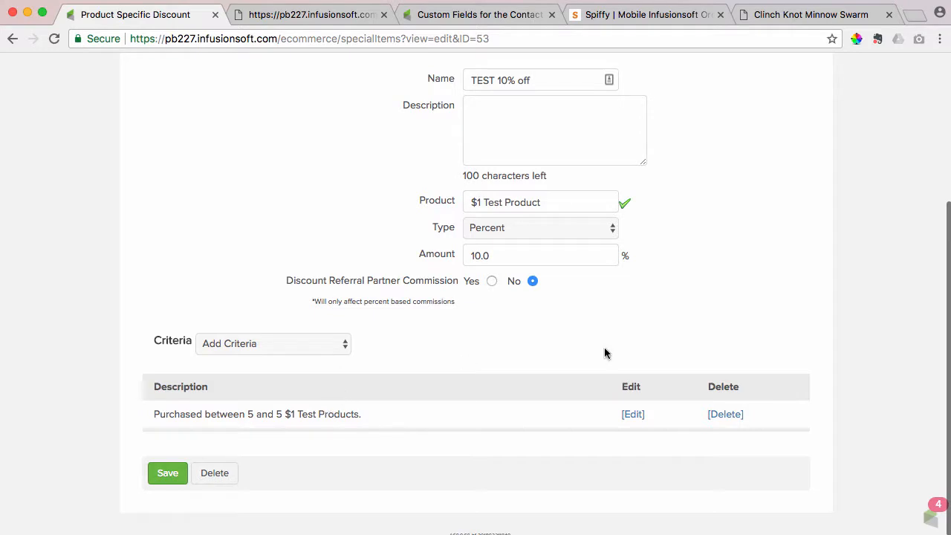
pyautogui.click(627, 417)
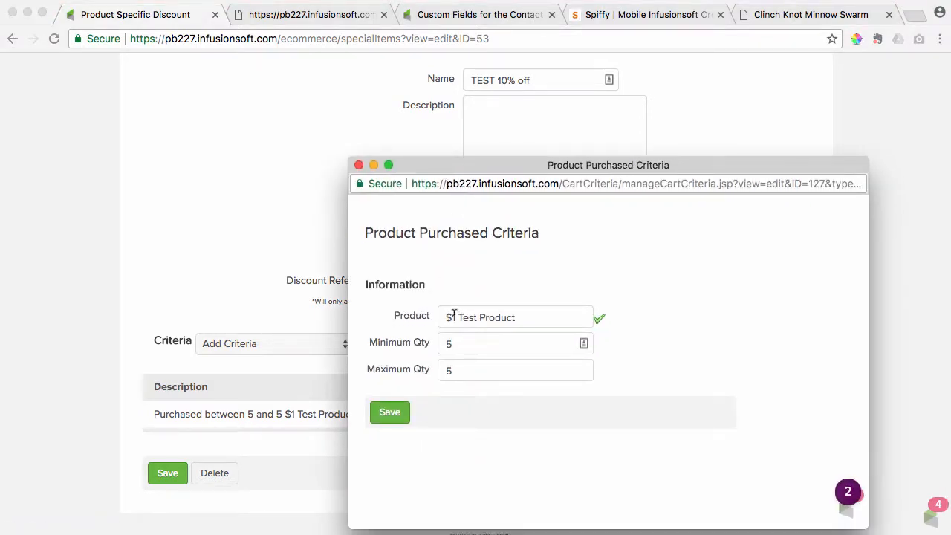
pyautogui.click(358, 165)
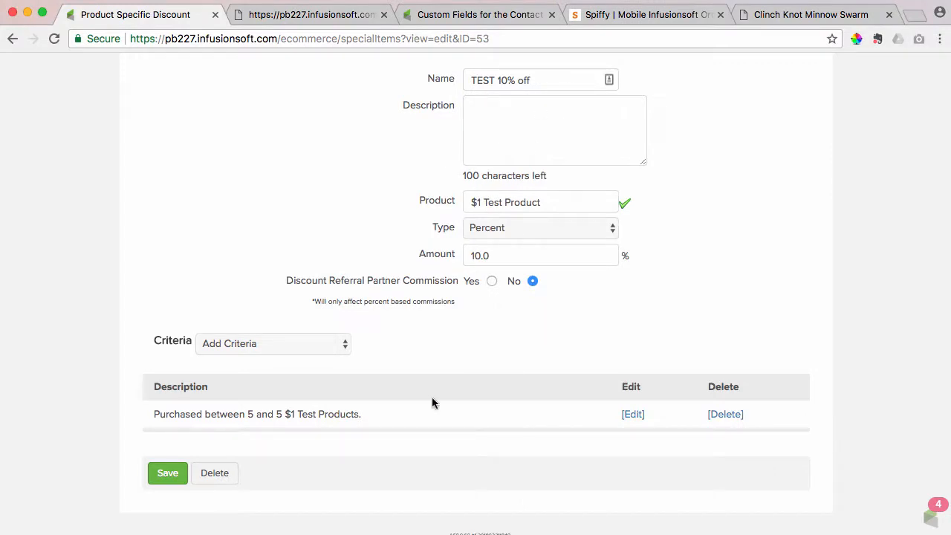
pyautogui.scroll(3, 468, 390)
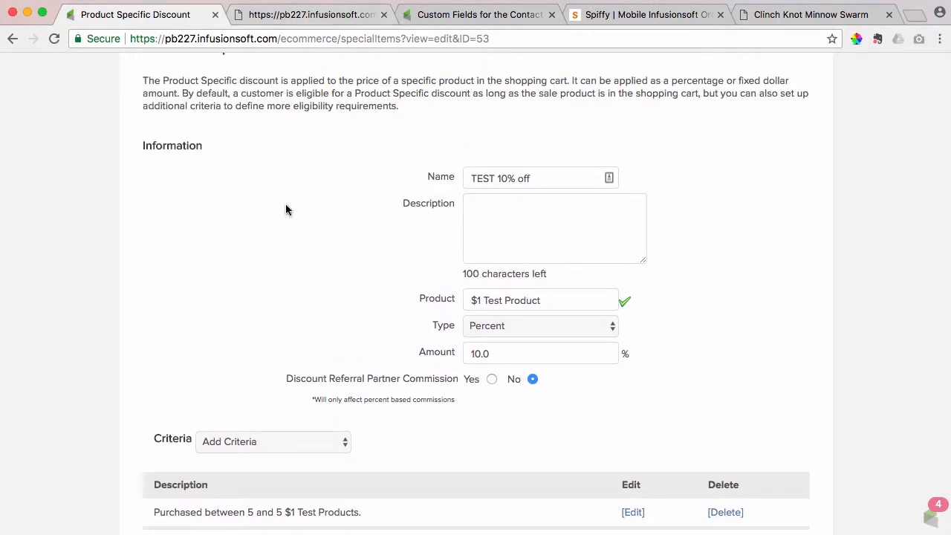
# - Select the 5 Rigs - Minnow Swarm bundle on the live order form and check the discounted price in the Order Summary
pyautogui.click(275, 13)
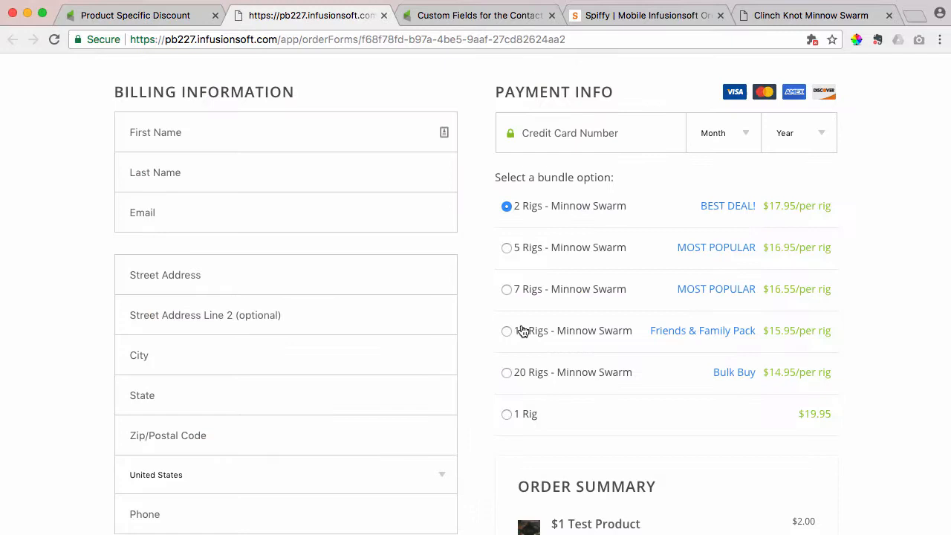
pyautogui.click(509, 251)
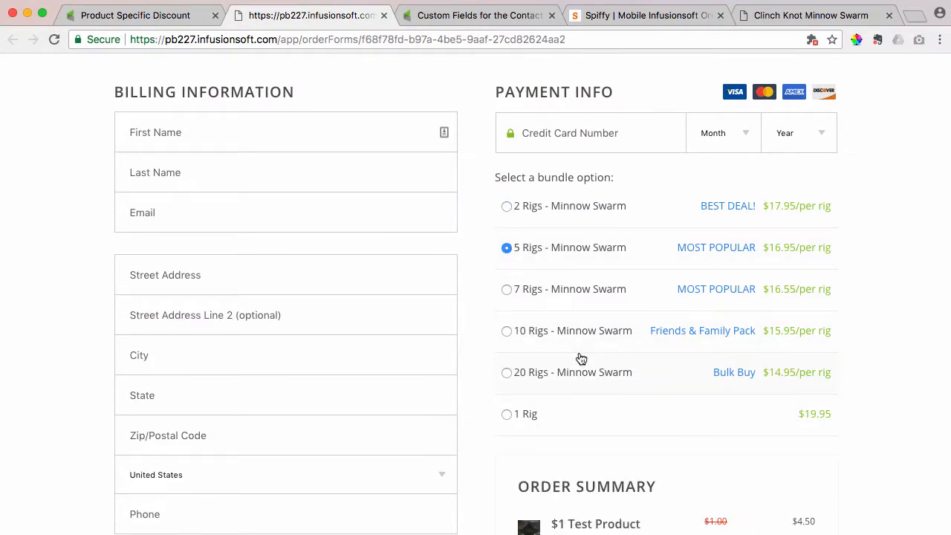
pyautogui.scroll(-3, 580, 357)
pyautogui.scroll(-1, 711, 324)
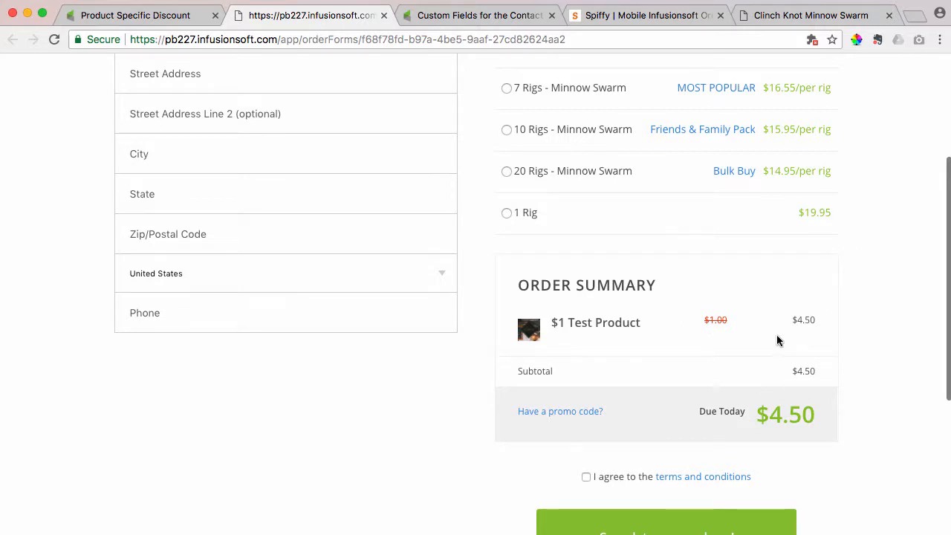
pyautogui.scroll(3, 778, 339)
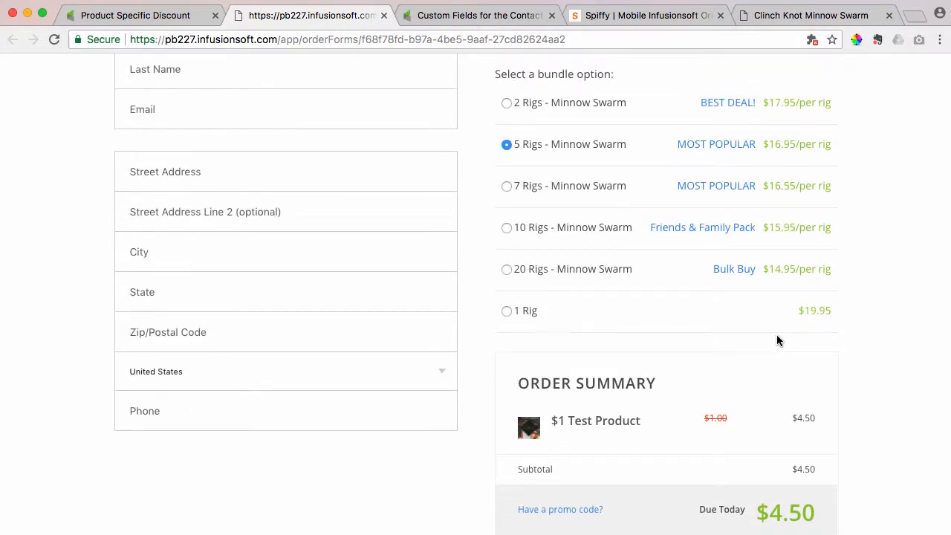
pyautogui.scroll(-2, 778, 340)
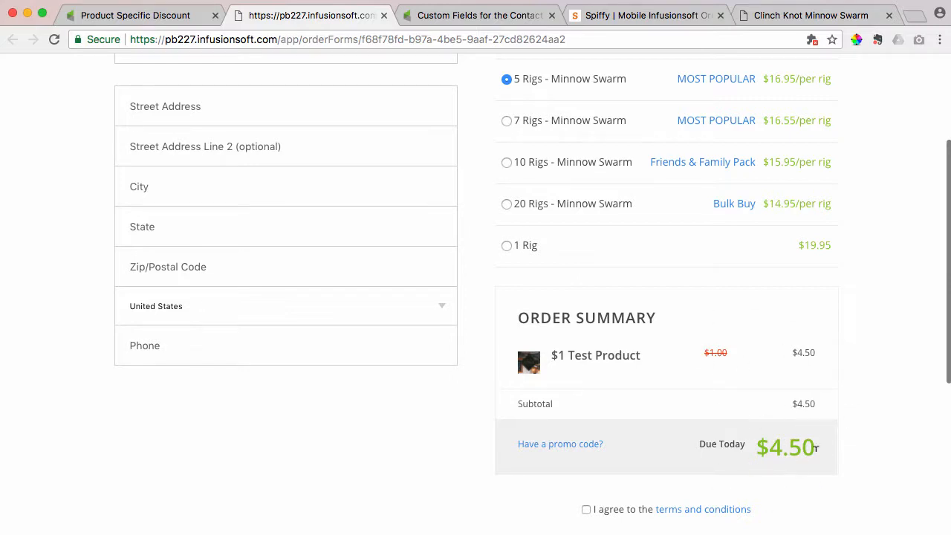
pyautogui.scroll(4, 741, 379)
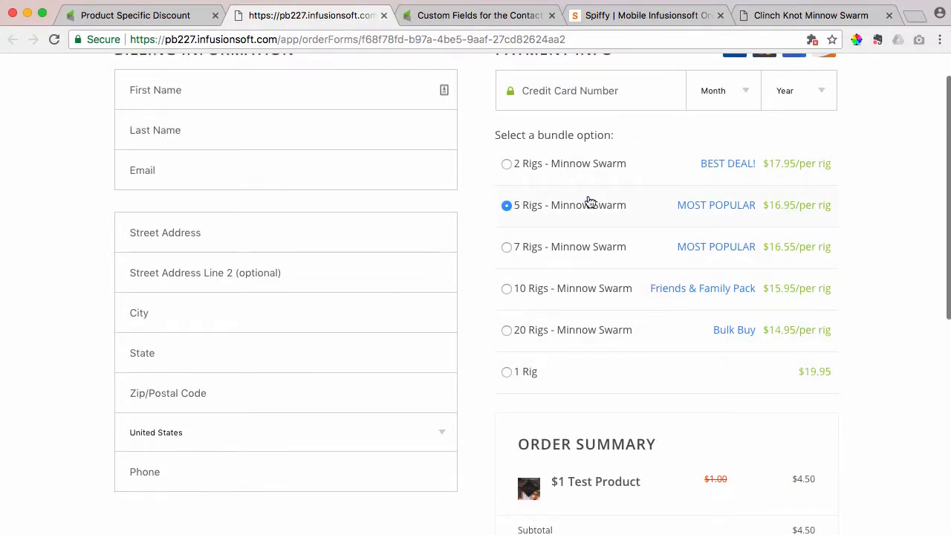
# - Return to the "TEST 10% off" discount and inspect the available discount types, keeping Percent selected
pyautogui.click(138, 18)
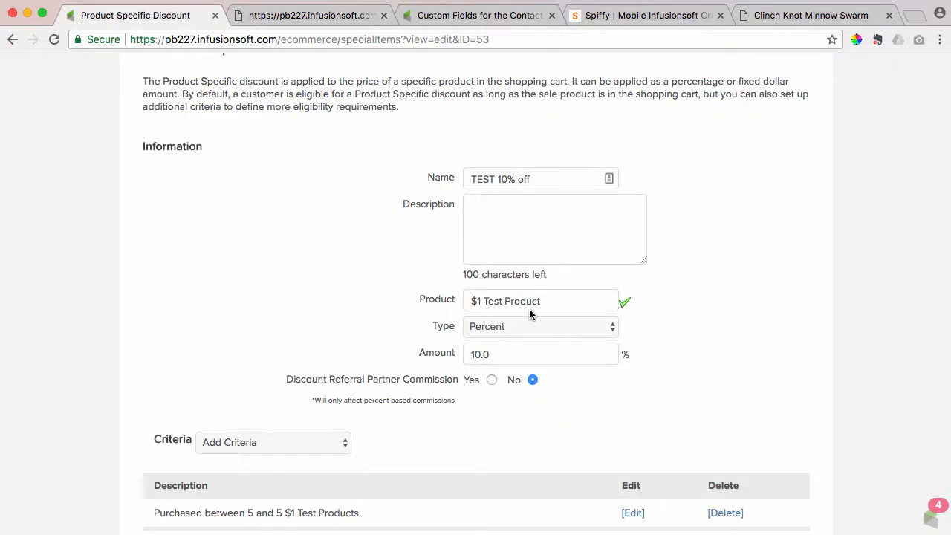
pyautogui.click(535, 327)
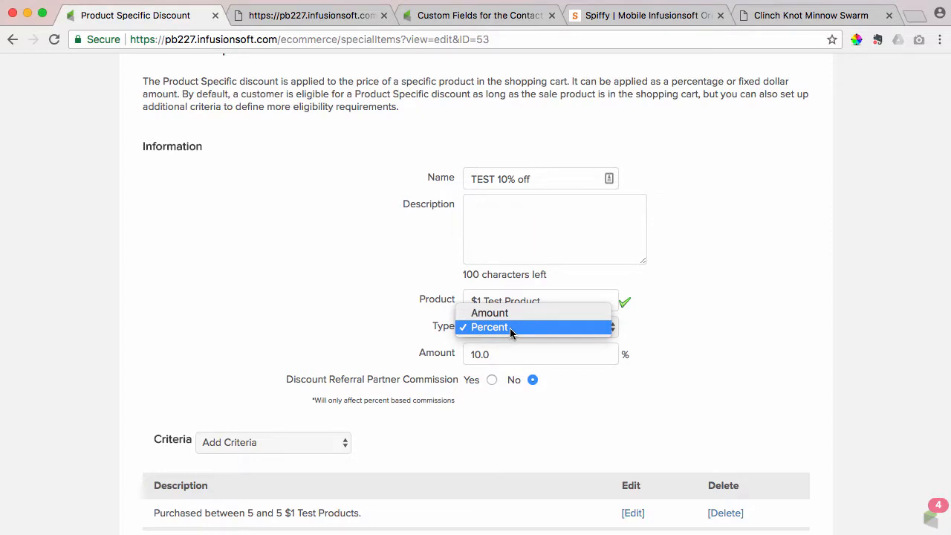
pyautogui.click(508, 328)
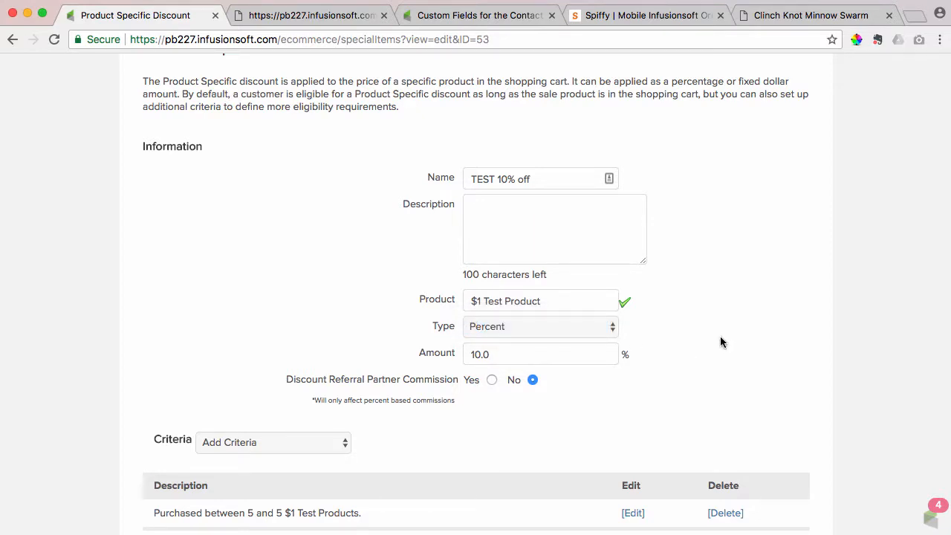
pyautogui.click(576, 330)
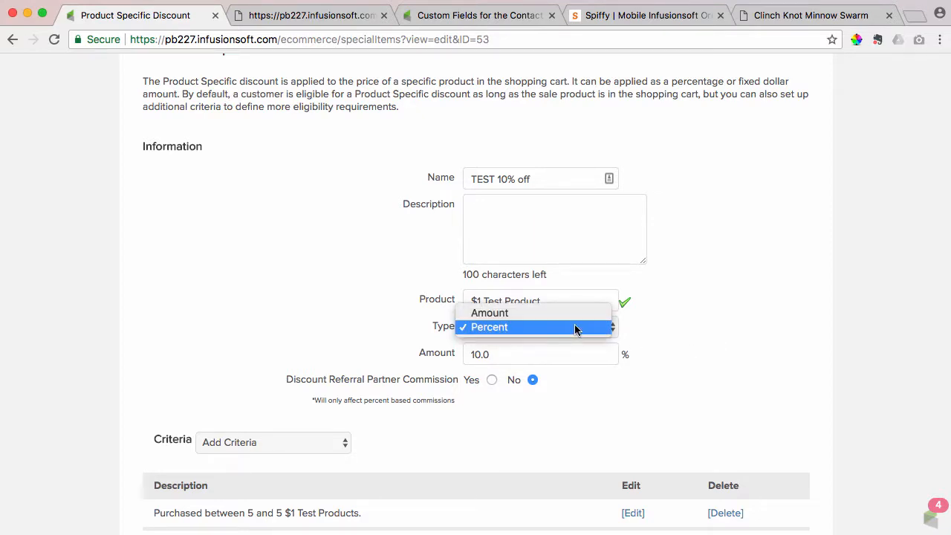
pyautogui.click(576, 330)
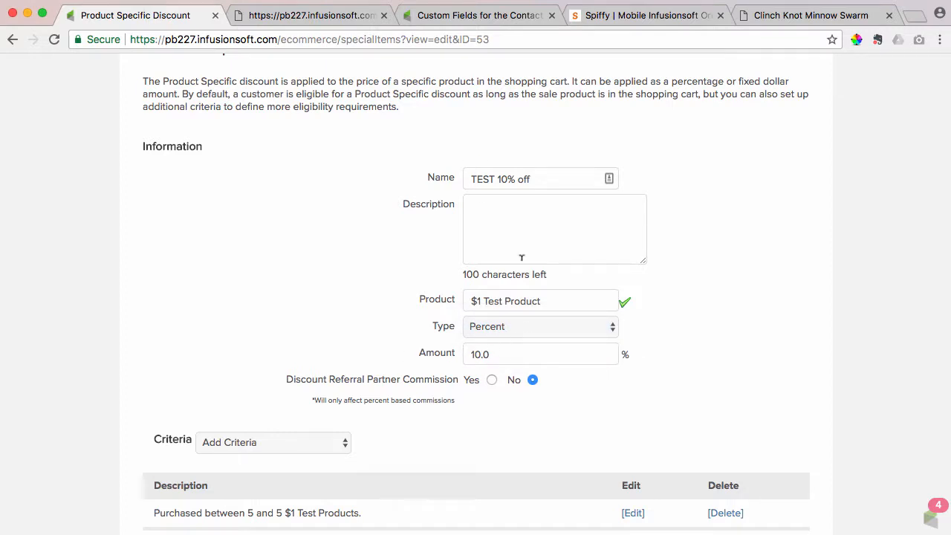
# - Review the live order form's bundle options, the Spiffy quantity snippet instructions and the product discount page once more
pyautogui.click(323, 18)
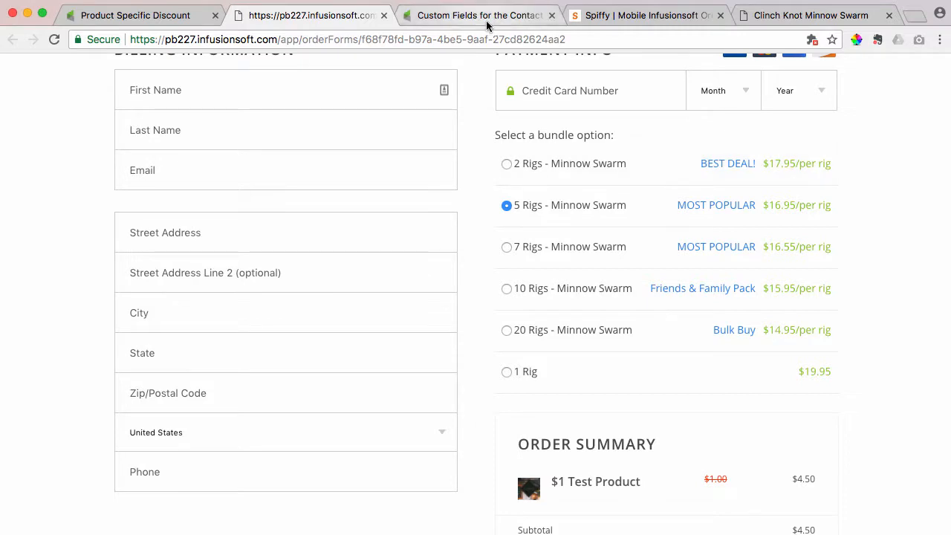
pyautogui.click(656, 21)
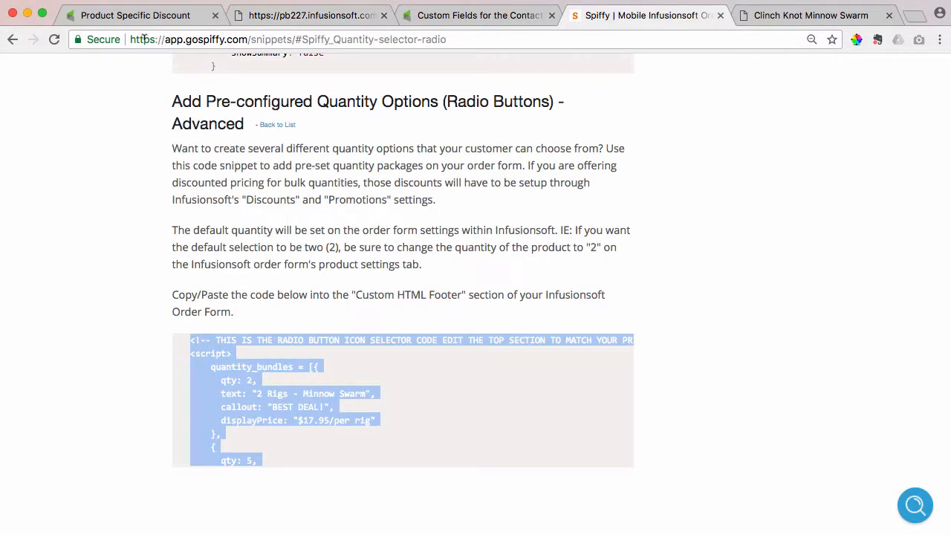
pyautogui.click(131, 17)
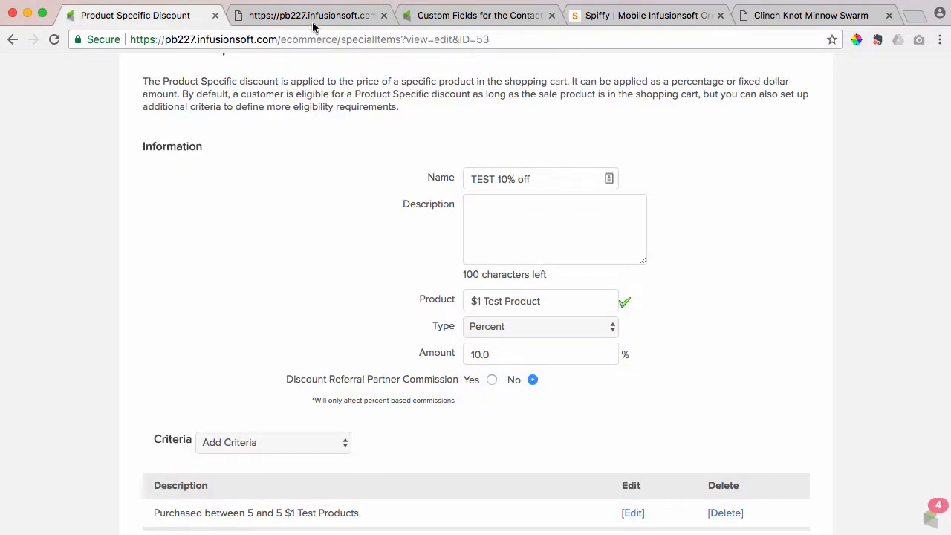
pyautogui.scroll(3, 329, 293)
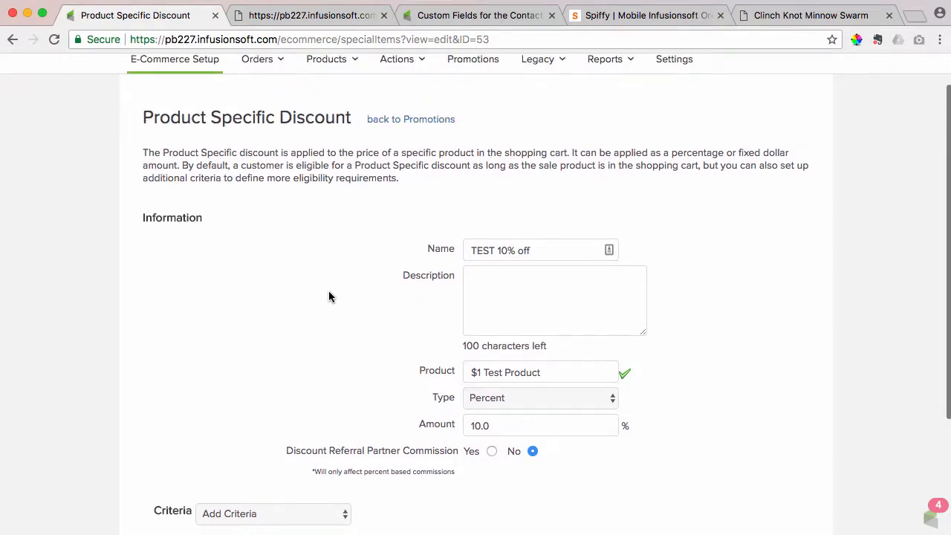
pyautogui.scroll(2, 329, 296)
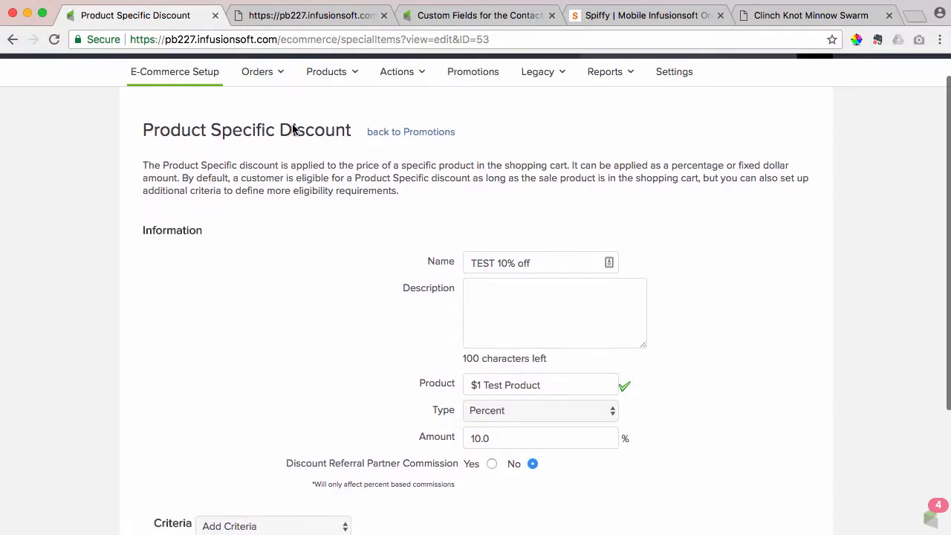
pyautogui.click(297, 16)
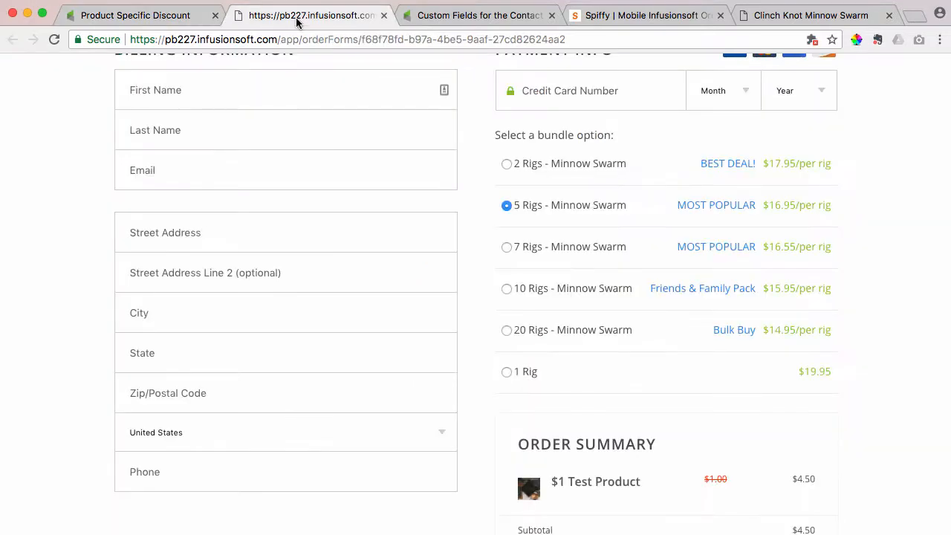
# - Go from the discount page back to the Quantity Selector Snippet order form setup, and bring up the live order form again
pyautogui.click(168, 19)
pyautogui.scroll(1, 225, 169)
pyautogui.moveTo(154, 74)
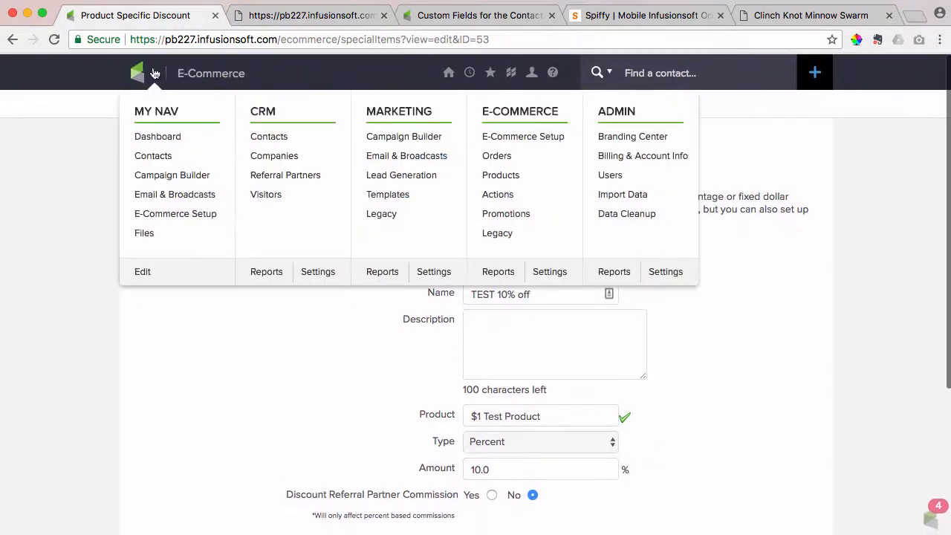
pyautogui.rightClick(12, 42)
pyautogui.click(53, 91)
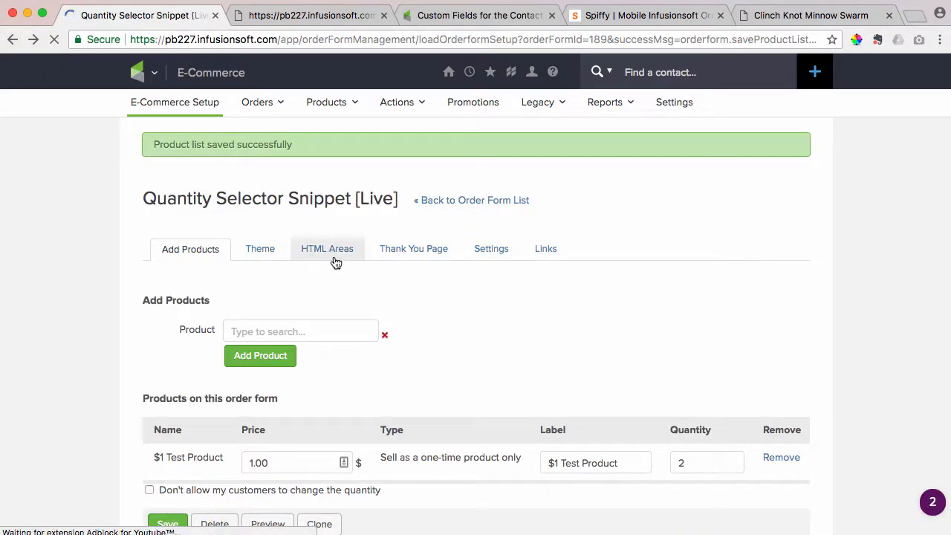
pyautogui.click(471, 17)
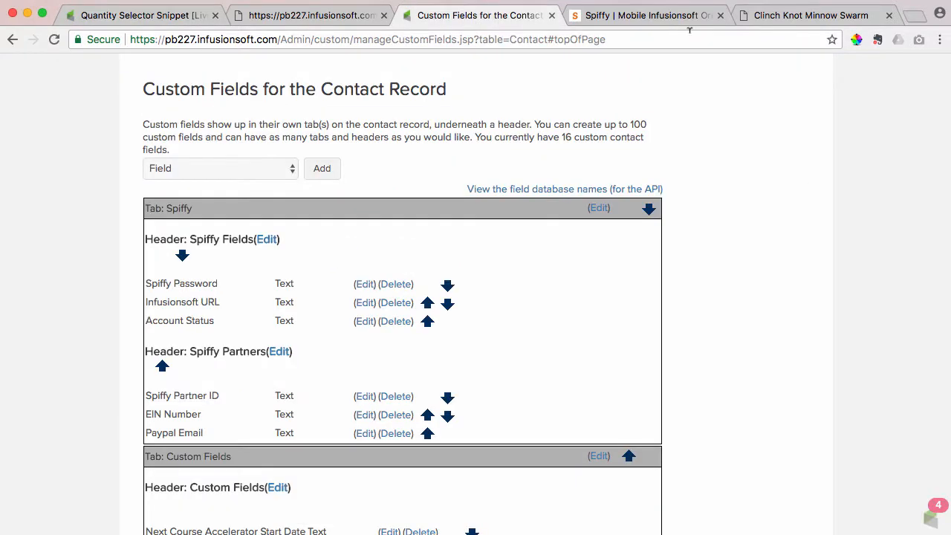
pyautogui.click(232, 9)
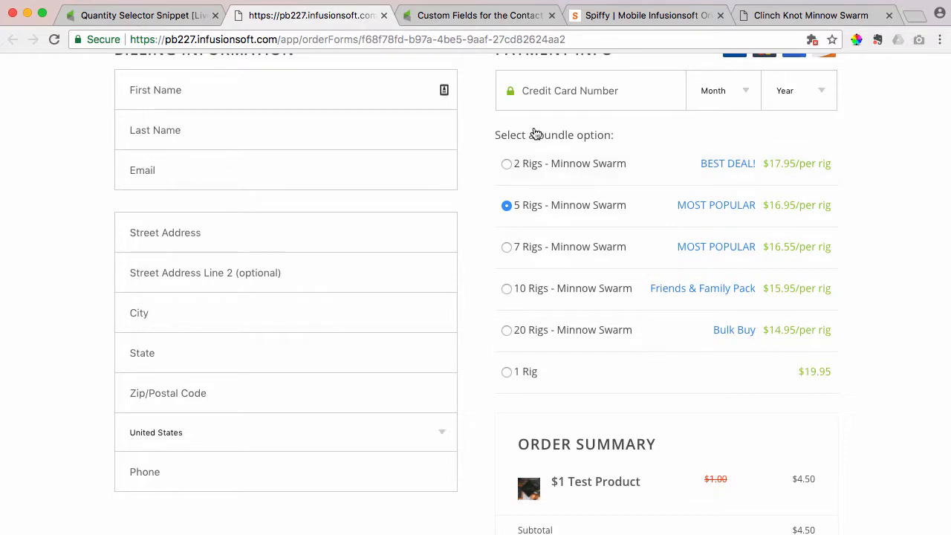